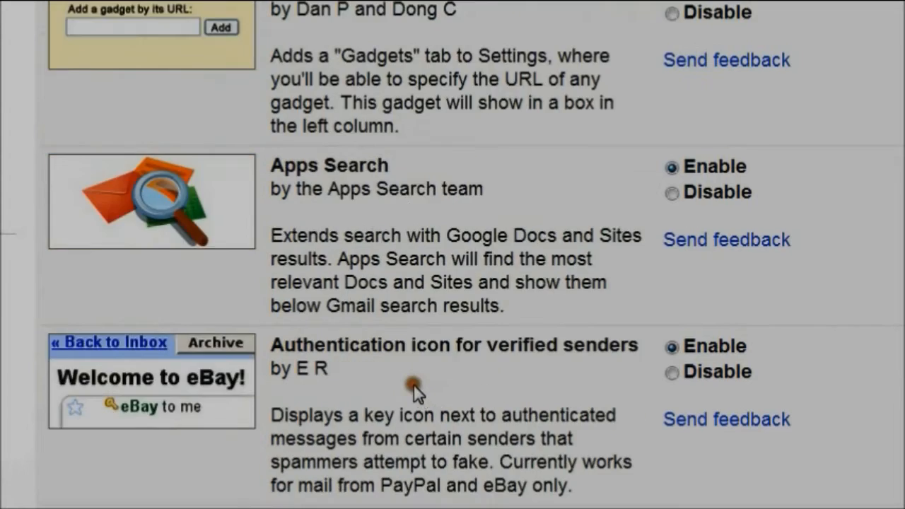
Scroll through the list of available Gmail Labs features
{"action": "scroll", "coordinate": [502, 375], "scroll_direction": "up", "scroll_amount": 15}
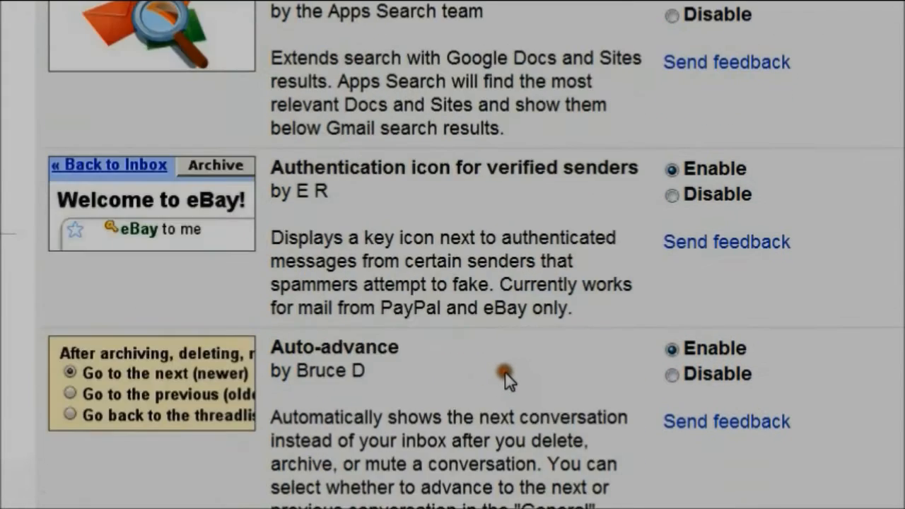
{"action": "left_click", "coordinate": [295, 176]}
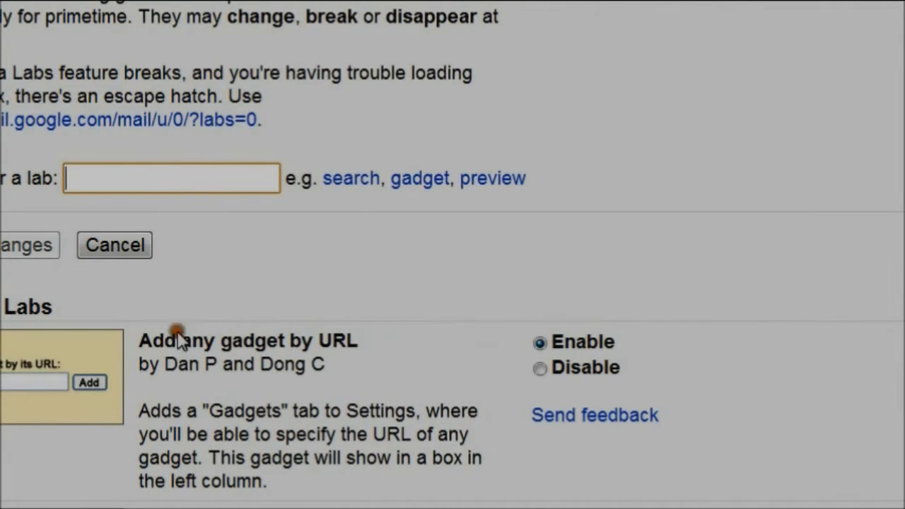
{"action": "scroll", "coordinate": [382, 345], "scroll_direction": "down", "scroll_amount": 3}
{"action": "scroll", "coordinate": [395, 346], "scroll_direction": "down", "scroll_amount": 3}
{"action": "scroll", "coordinate": [395, 346], "scroll_direction": "up", "scroll_amount": 3}
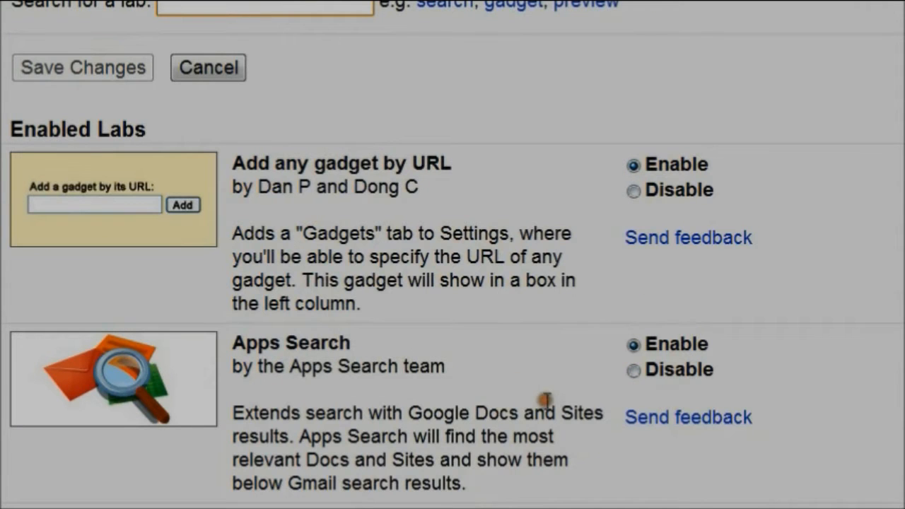
{"action": "scroll", "coordinate": [544, 399], "scroll_direction": "down", "scroll_amount": 5}
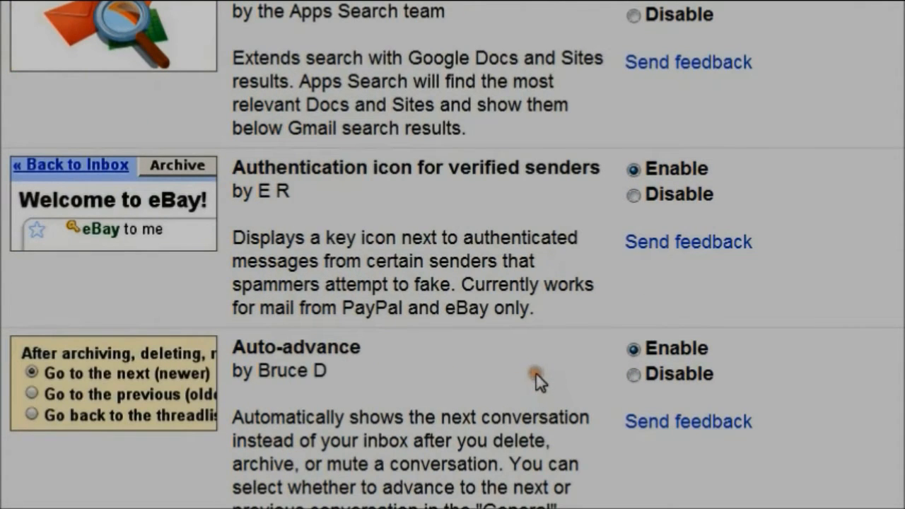
{"action": "scroll", "coordinate": [535, 376], "scroll_direction": "down", "scroll_amount": 3}
{"action": "scroll", "coordinate": [539, 373], "scroll_direction": "down", "scroll_amount": 3}
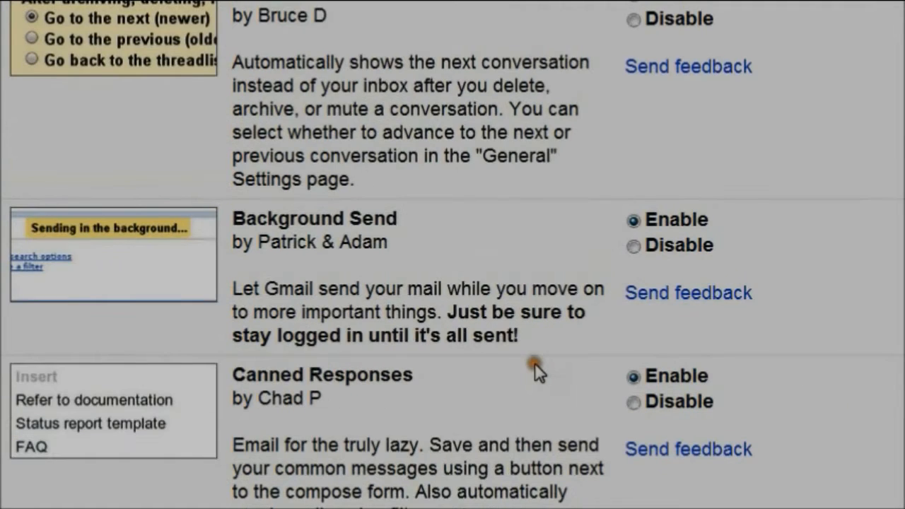
{"action": "scroll", "coordinate": [539, 373], "scroll_direction": "down", "scroll_amount": 9}
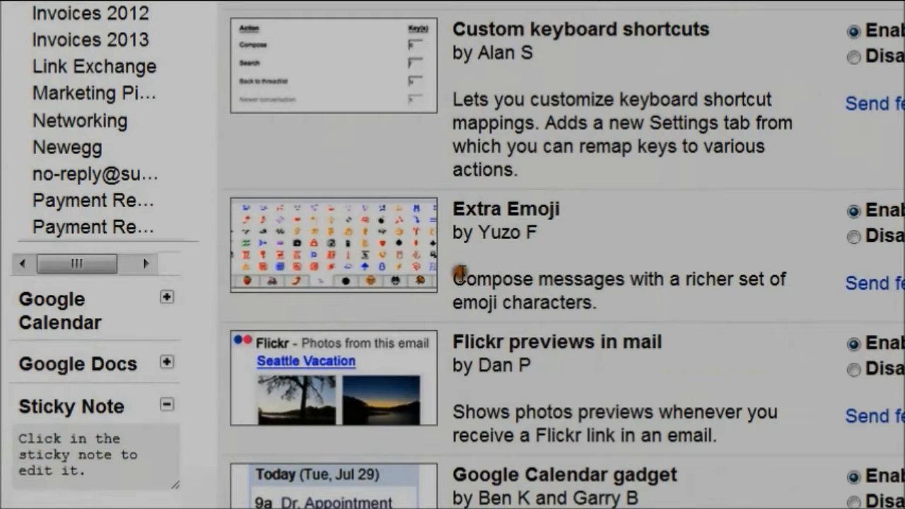
{"action": "scroll", "coordinate": [655, 497], "scroll_direction": "down", "scroll_amount": 1}
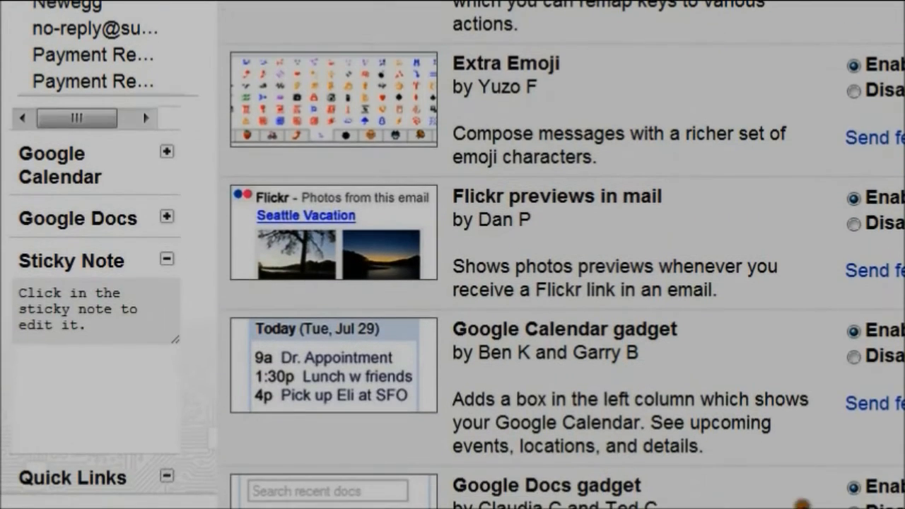
{"action": "scroll", "coordinate": [704, 437], "scroll_direction": "down", "scroll_amount": 2}
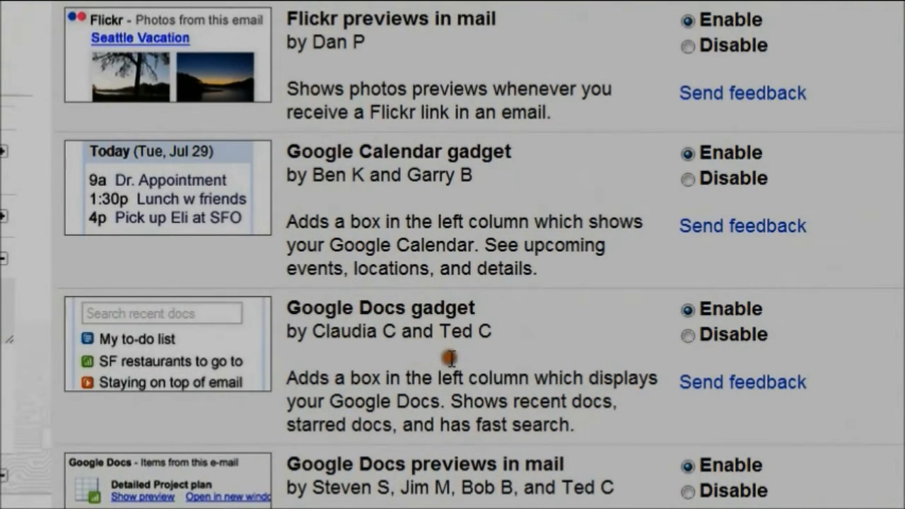
{"action": "scroll", "coordinate": [443, 363], "scroll_direction": "down", "scroll_amount": 2}
{"action": "scroll", "coordinate": [477, 363], "scroll_direction": "down", "scroll_amount": 2}
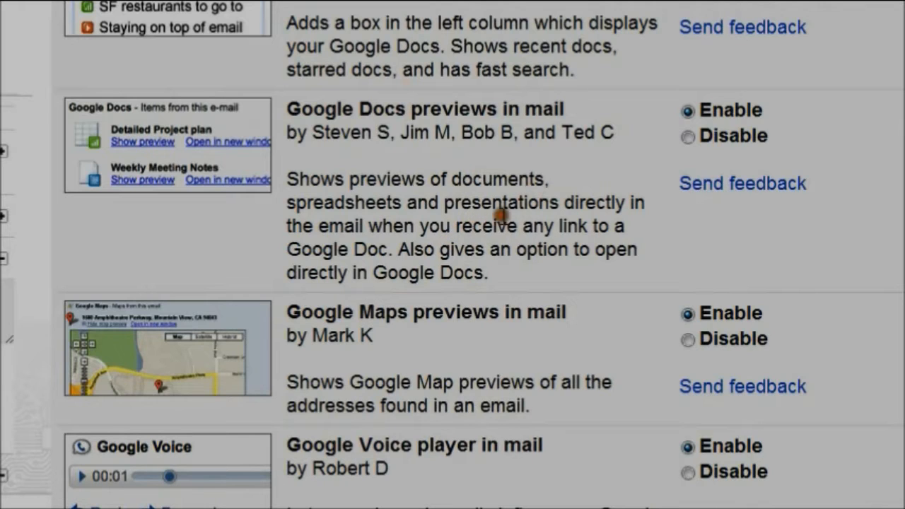
{"action": "scroll", "coordinate": [513, 249], "scroll_direction": "down", "scroll_amount": 3}
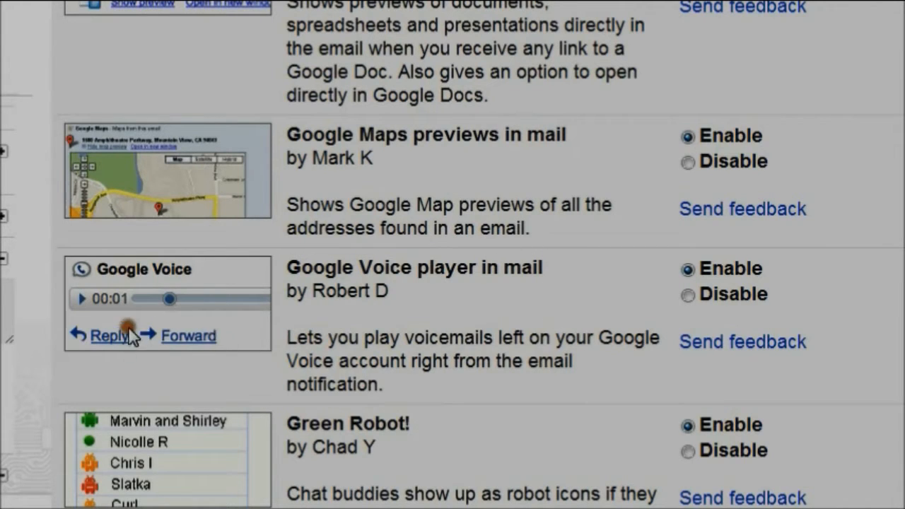
{"action": "scroll", "coordinate": [495, 311], "scroll_direction": "down", "scroll_amount": 3}
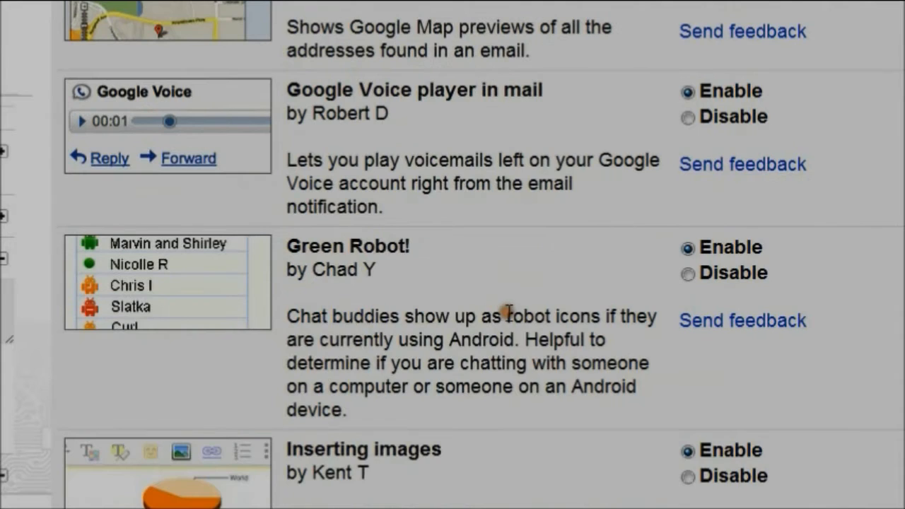
{"action": "scroll", "coordinate": [445, 313], "scroll_direction": "up", "scroll_amount": 1}
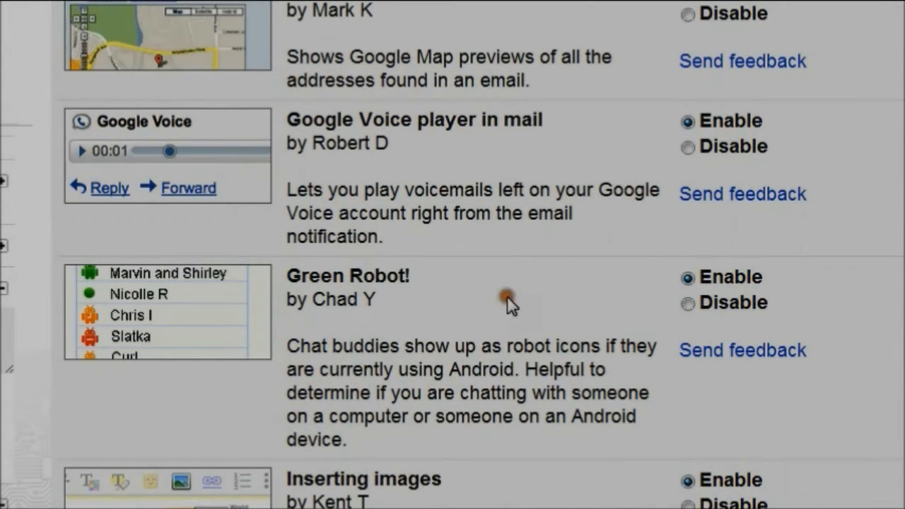
{"action": "scroll", "coordinate": [510, 316], "scroll_direction": "down", "scroll_amount": 3}
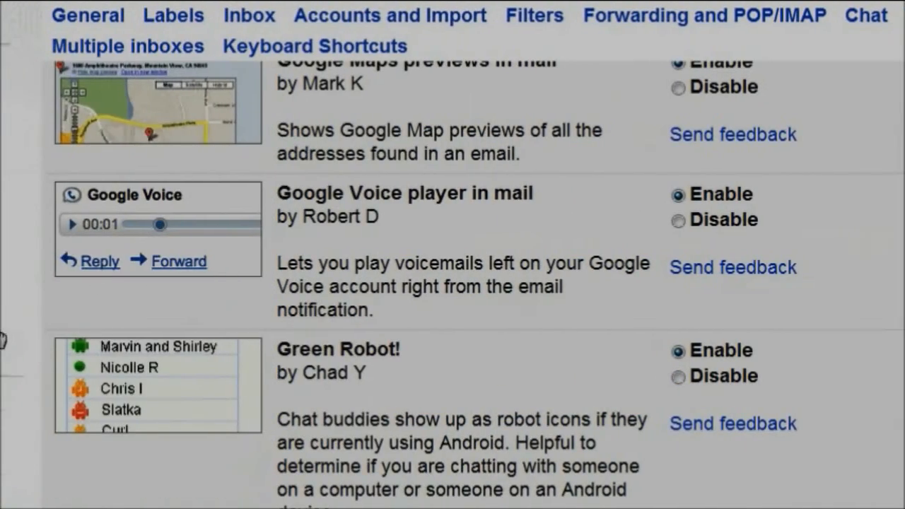
{"action": "scroll", "coordinate": [581, 346], "scroll_direction": "down", "scroll_amount": 5}
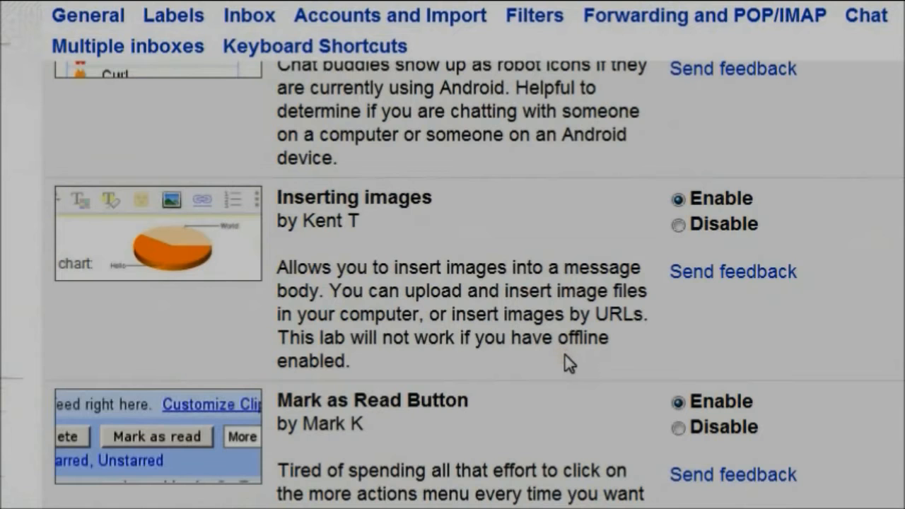
{"action": "scroll", "coordinate": [565, 362], "scroll_direction": "down", "scroll_amount": 3}
{"action": "scroll", "coordinate": [568, 348], "scroll_direction": "down", "scroll_amount": 3}
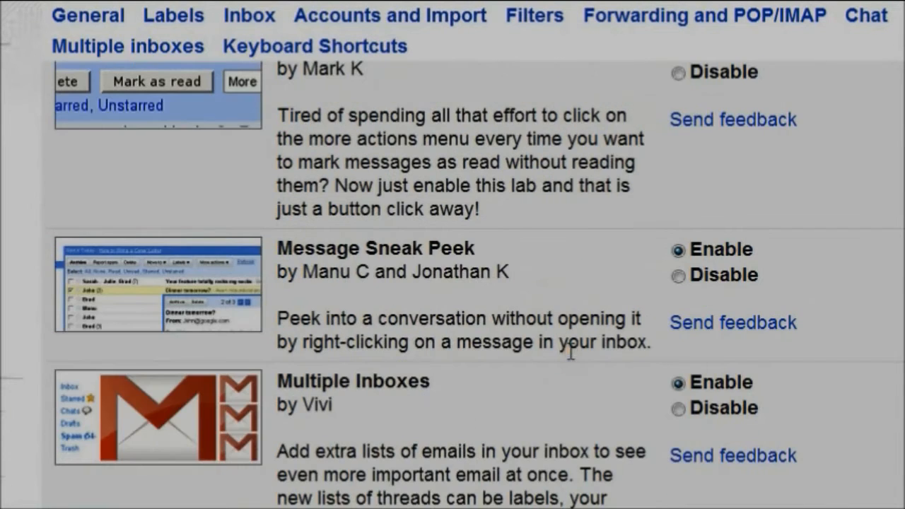
{"action": "scroll", "coordinate": [583, 352], "scroll_direction": "down", "scroll_amount": 3}
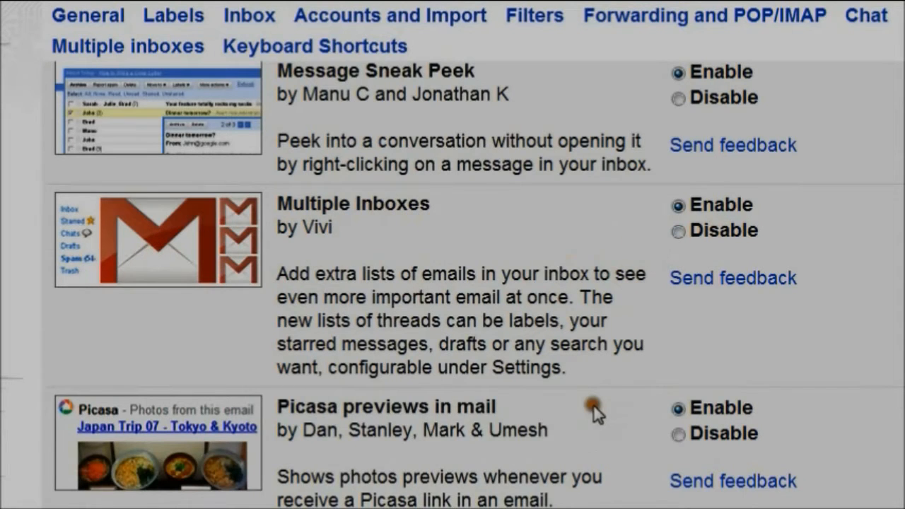
{"action": "scroll", "coordinate": [597, 406], "scroll_direction": "down", "scroll_amount": 3}
{"action": "scroll", "coordinate": [597, 407], "scroll_direction": "down", "scroll_amount": 3}
{"action": "scroll", "coordinate": [601, 386], "scroll_direction": "down", "scroll_amount": 3}
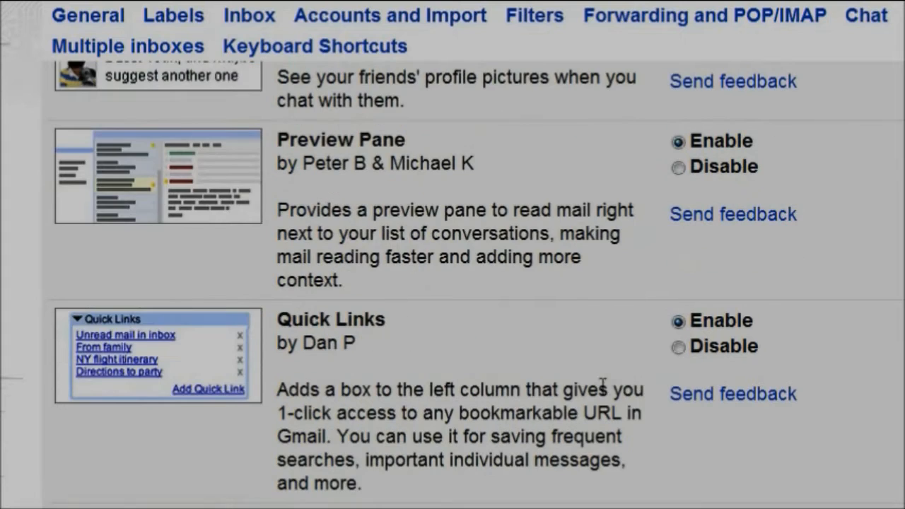
{"action": "scroll", "coordinate": [619, 387], "scroll_direction": "down", "scroll_amount": 15}
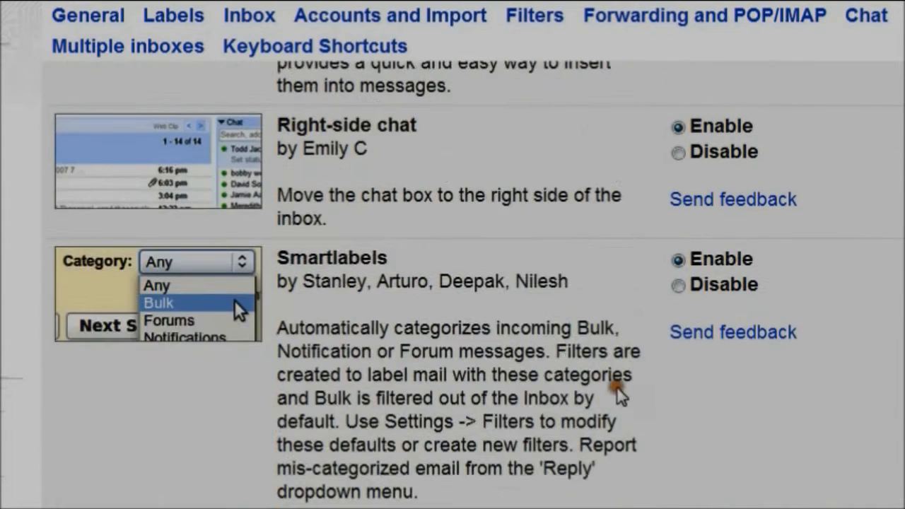
Show the Gadgets settings with the bit.ly URL Shortener and Sticky Note gadgets installed
{"action": "scroll", "coordinate": [608, 393], "scroll_direction": "down", "scroll_amount": 8}
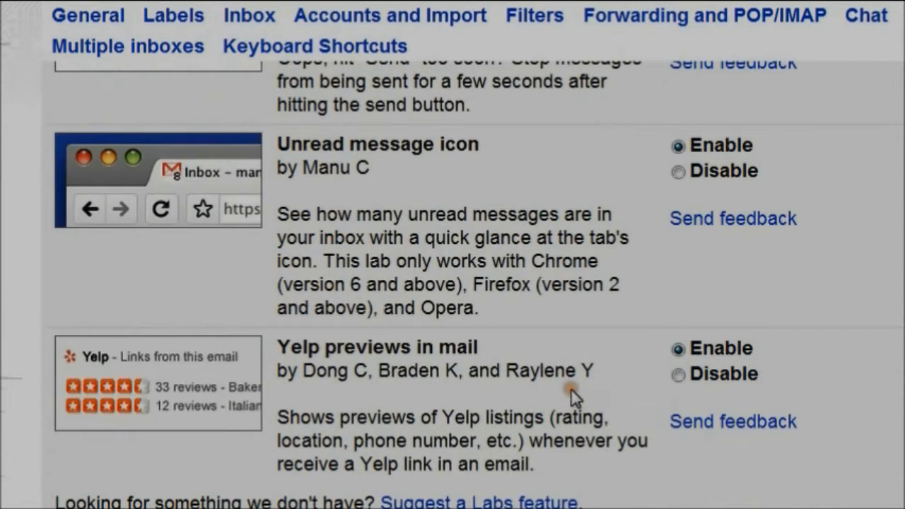
{"action": "scroll", "coordinate": [566, 400], "scroll_direction": "down", "scroll_amount": 3}
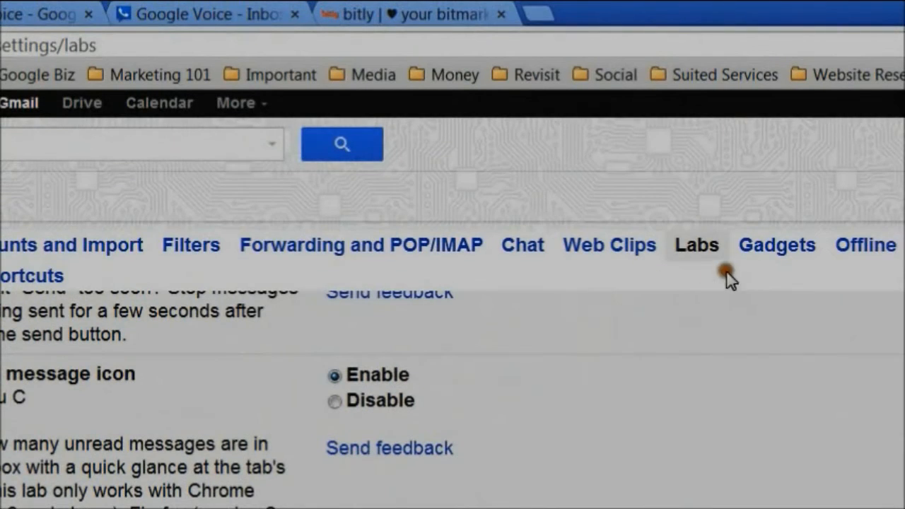
{"action": "left_click", "coordinate": [768, 259]}
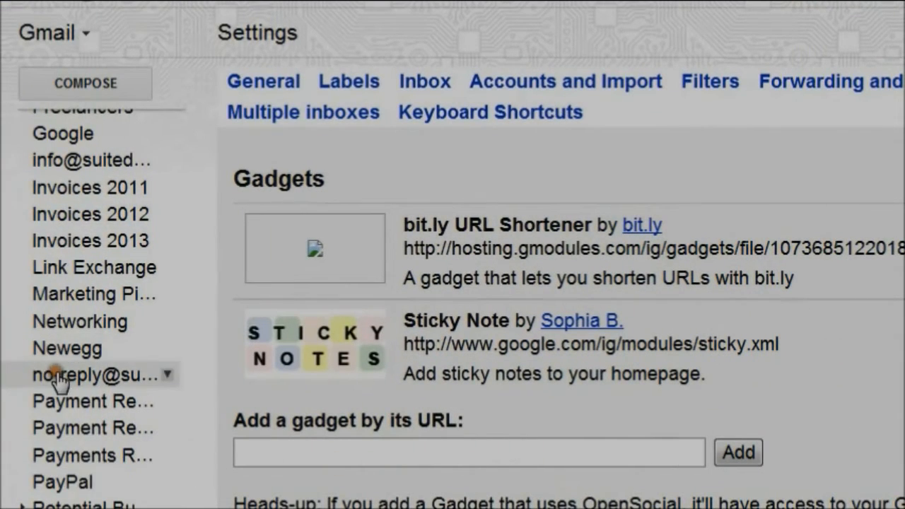
{"action": "scroll", "coordinate": [89, 373], "scroll_direction": "up", "scroll_amount": 10}
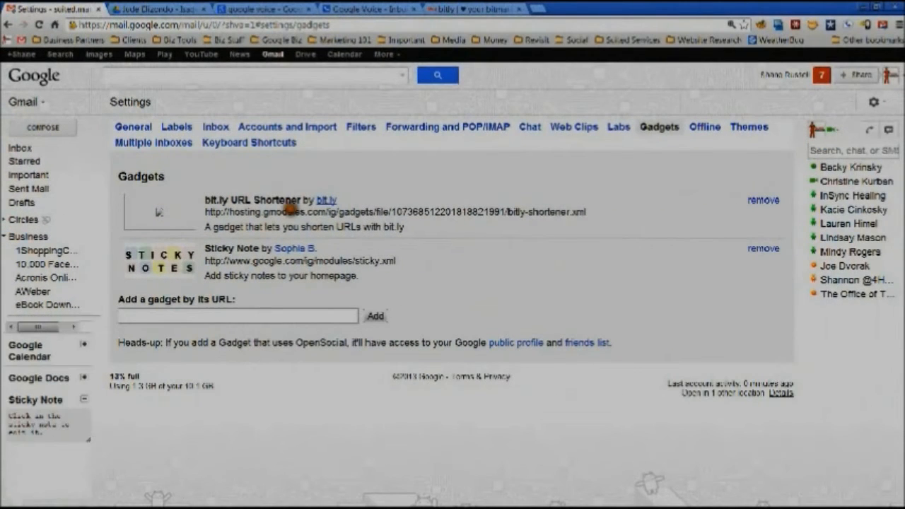
Switch to the Themes settings and browse the Color, HD, Custom and Classic themes
{"action": "left_click", "coordinate": [741, 128]}
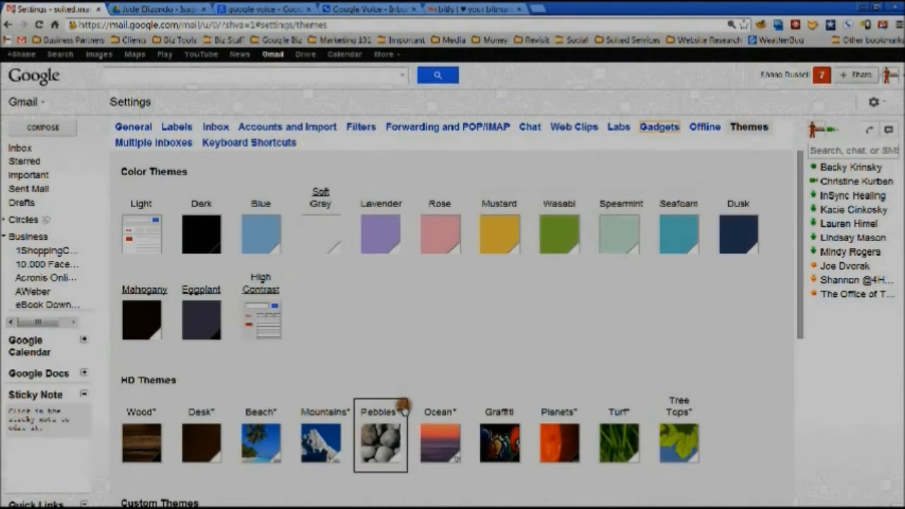
{"action": "scroll", "coordinate": [478, 408], "scroll_direction": "down", "scroll_amount": 4}
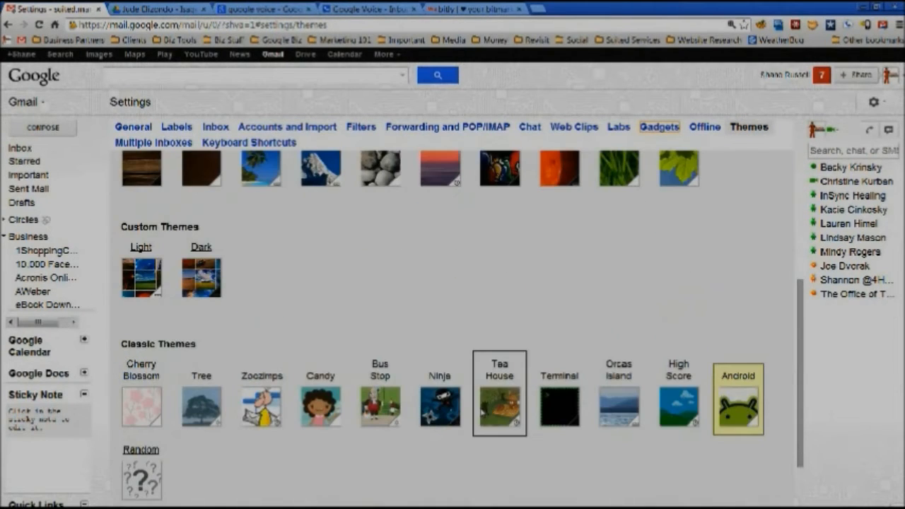
{"action": "scroll", "coordinate": [486, 418], "scroll_direction": "up", "scroll_amount": 4}
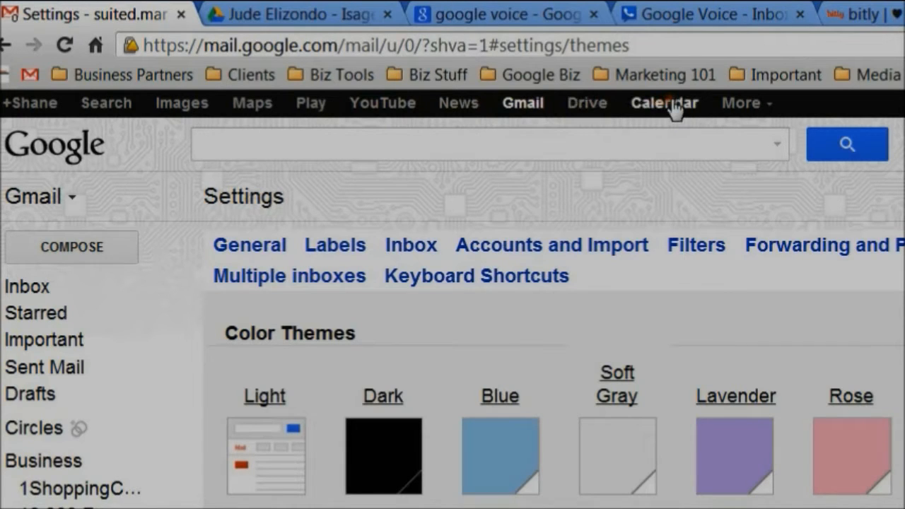
Drop down the More Google services list, then dismiss it to uncover the Themes page
{"action": "left_click", "coordinate": [739, 108]}
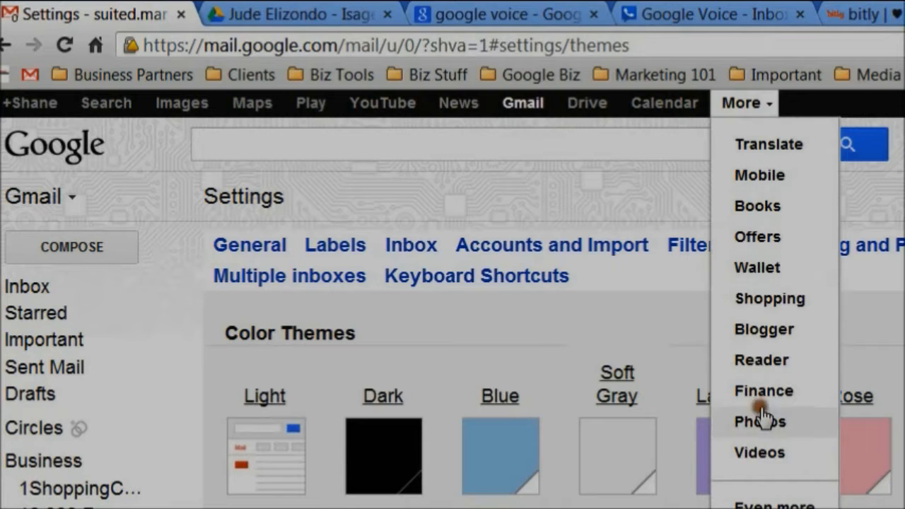
{"action": "left_click", "coordinate": [606, 208]}
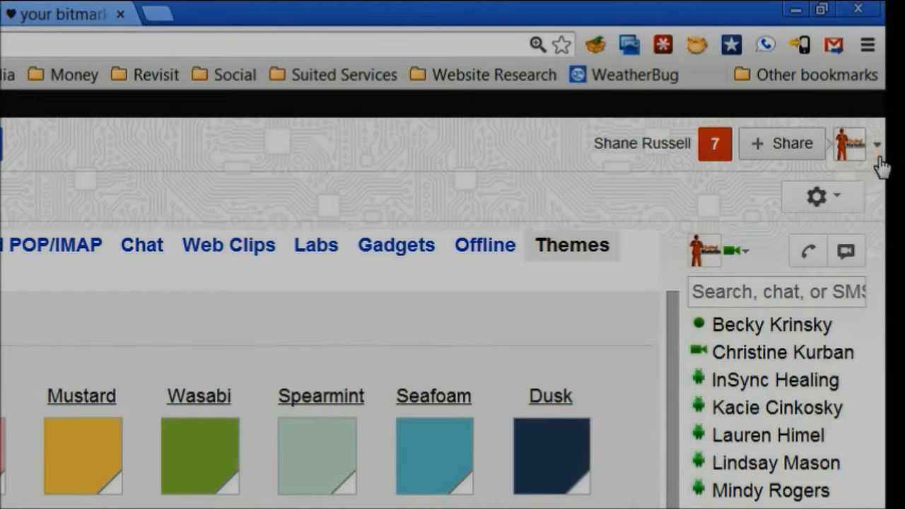
Review the Google+ notifications to clear the unread count, then bring up the account menu
{"action": "left_click", "coordinate": [717, 155]}
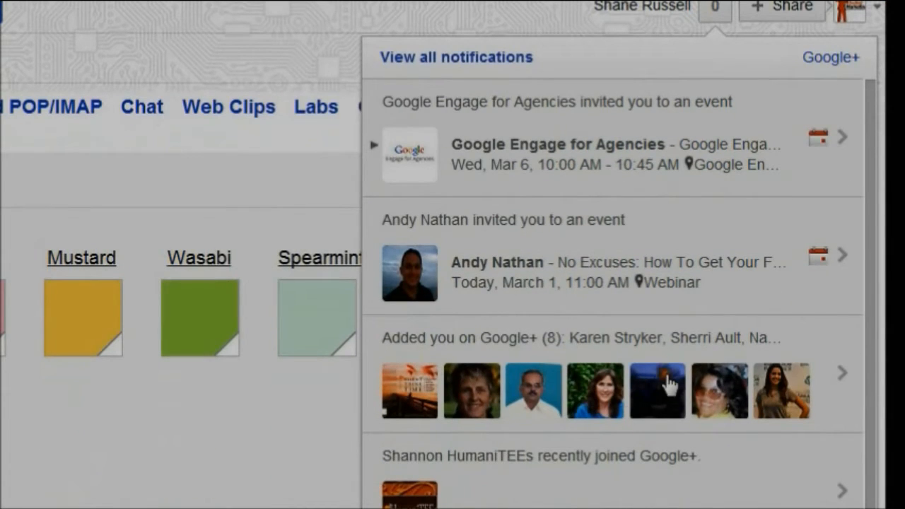
{"action": "scroll", "coordinate": [685, 364], "scroll_direction": "down", "scroll_amount": 2}
{"action": "scroll", "coordinate": [692, 347], "scroll_direction": "up", "scroll_amount": 2}
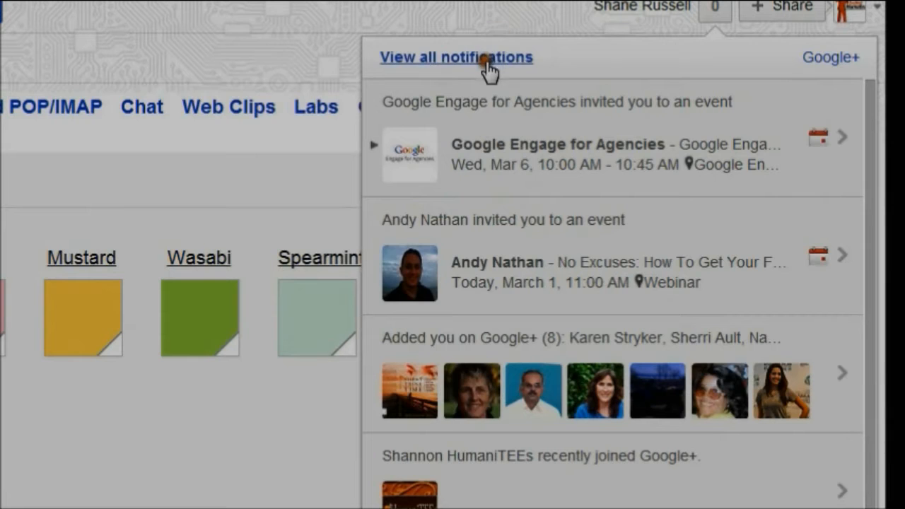
{"action": "left_click", "coordinate": [493, 27]}
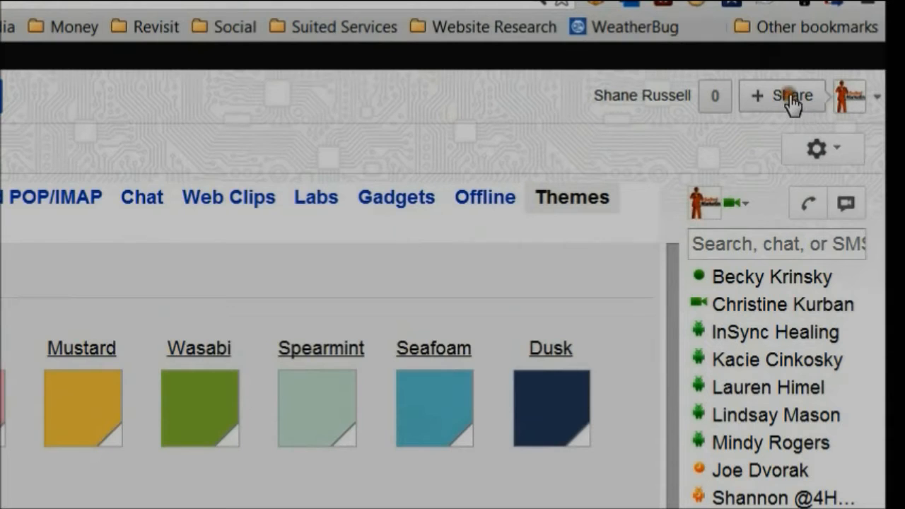
{"action": "left_click", "coordinate": [863, 109]}
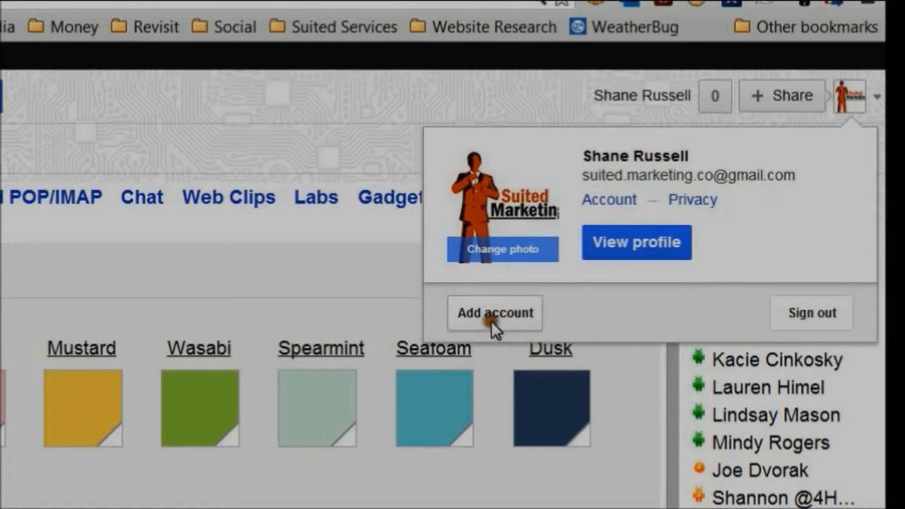
Sign in a second Google account using a saved AutoLogin login
{"action": "left_click", "coordinate": [494, 319]}
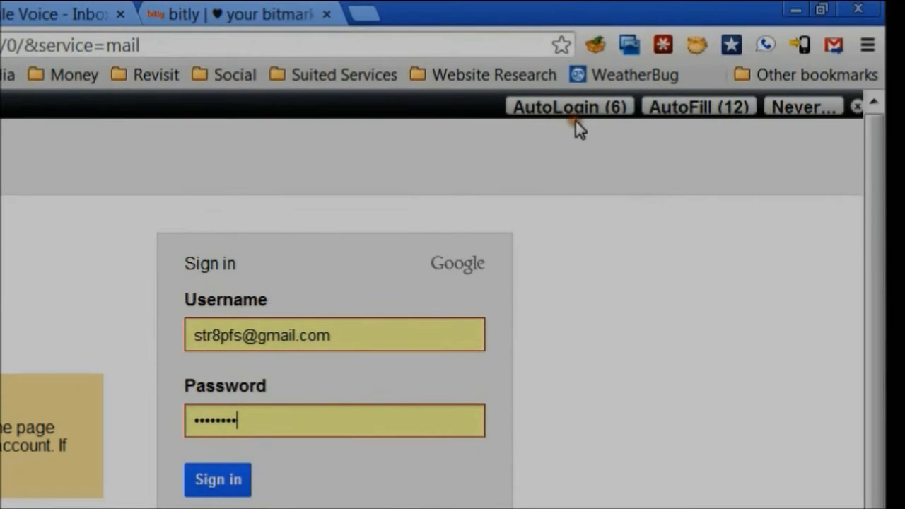
{"action": "left_click", "coordinate": [574, 107]}
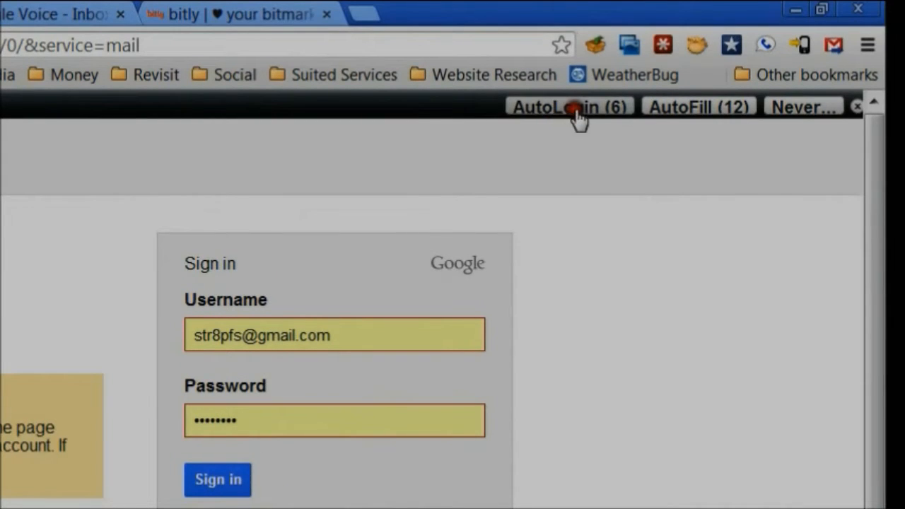
{"action": "left_click", "coordinate": [599, 216]}
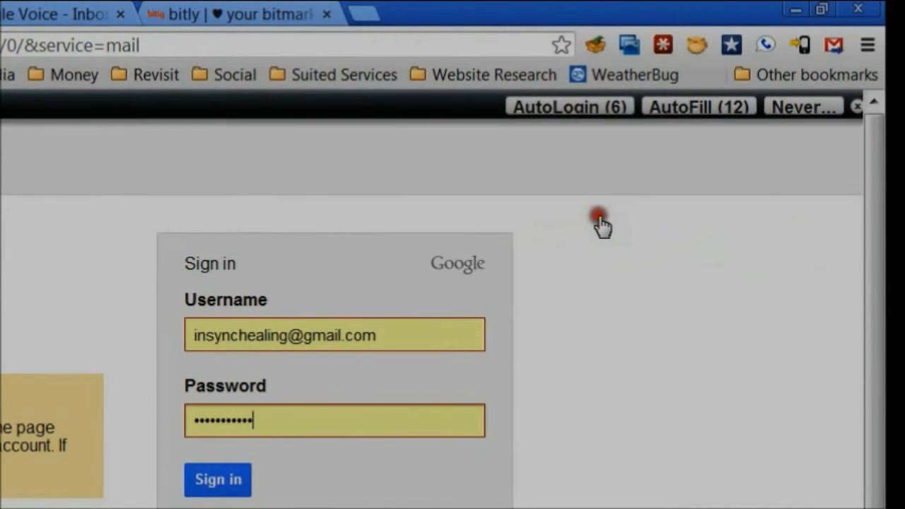
{"action": "left_click", "coordinate": [219, 480]}
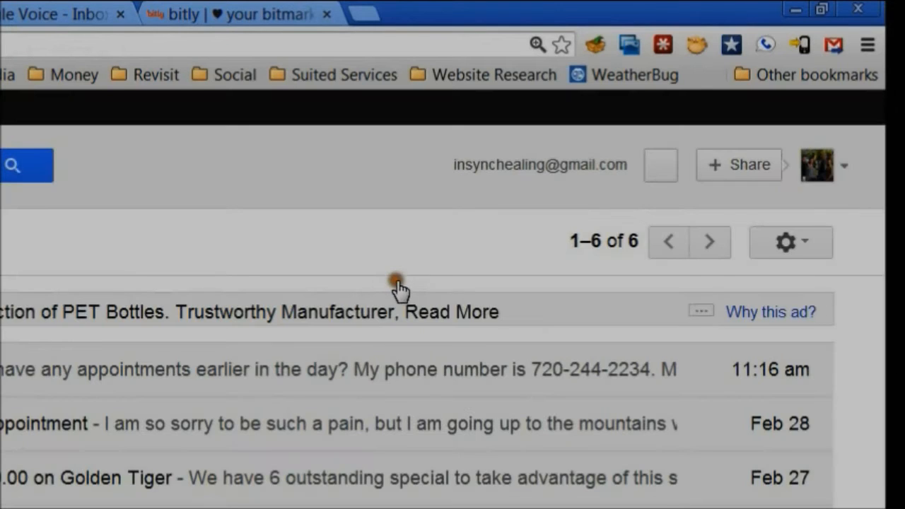
Switch back to the original default account and close the second account's inbox tab
{"action": "left_click", "coordinate": [843, 169]}
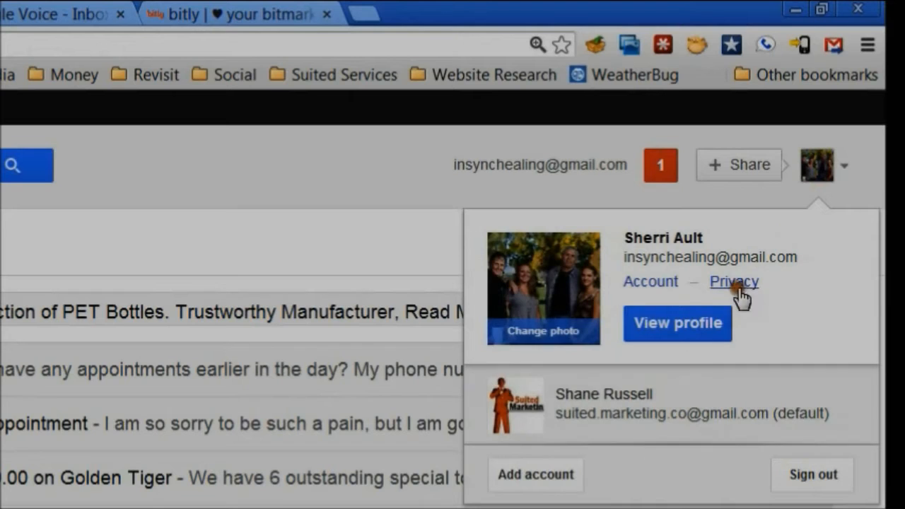
{"action": "left_click", "coordinate": [614, 414]}
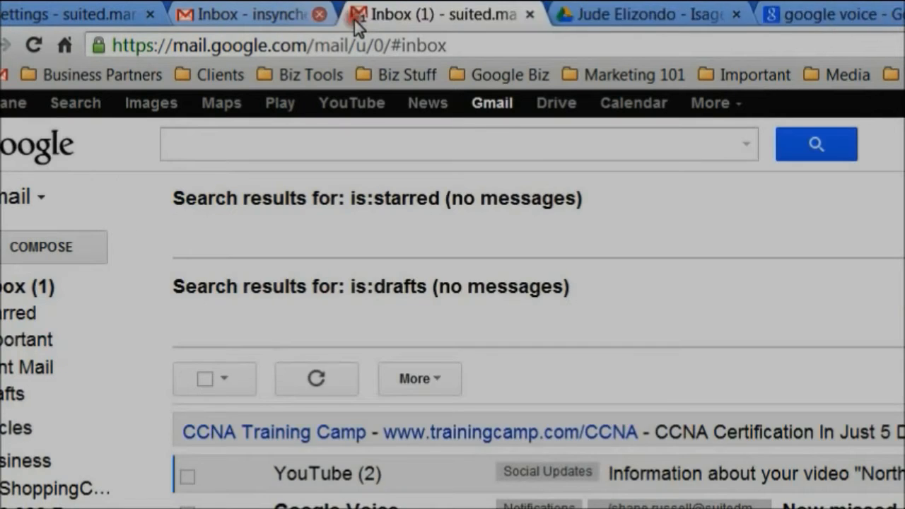
{"action": "left_click", "coordinate": [356, 14]}
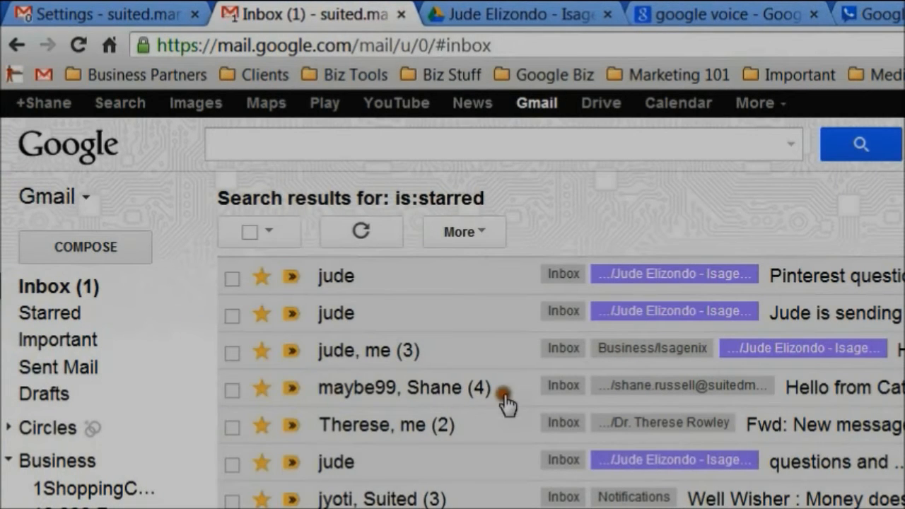
{"action": "scroll", "coordinate": [460, 400], "scroll_direction": "down", "scroll_amount": 5}
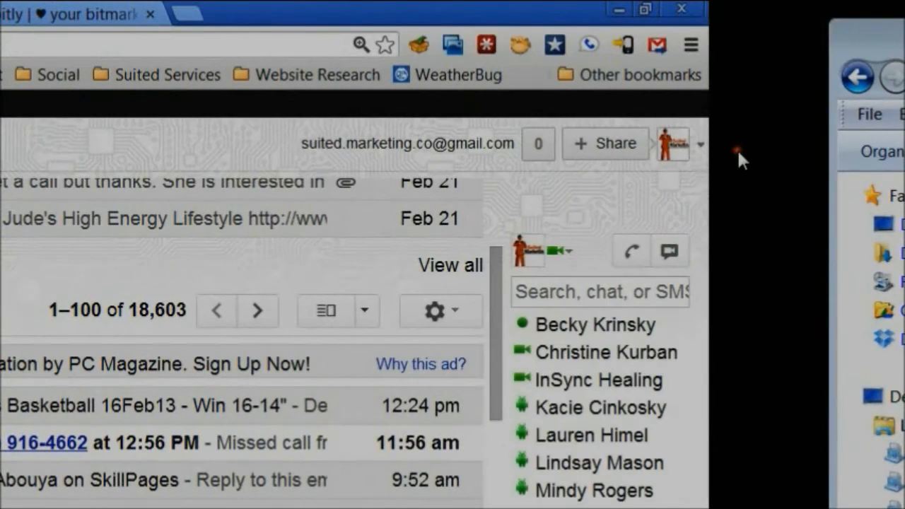
{"action": "left_click", "coordinate": [608, 149]}
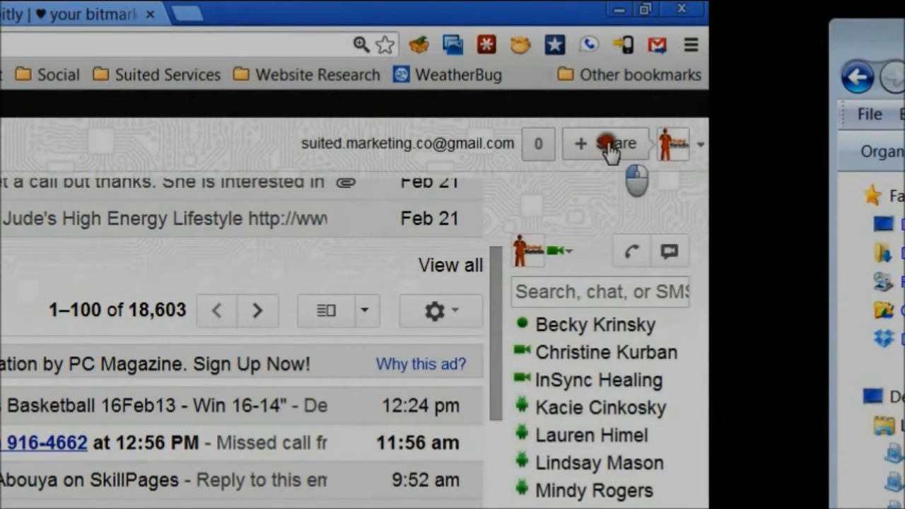
{"action": "left_click", "coordinate": [387, 224]}
{"action": "type", "text": "gfdgdsfg"}
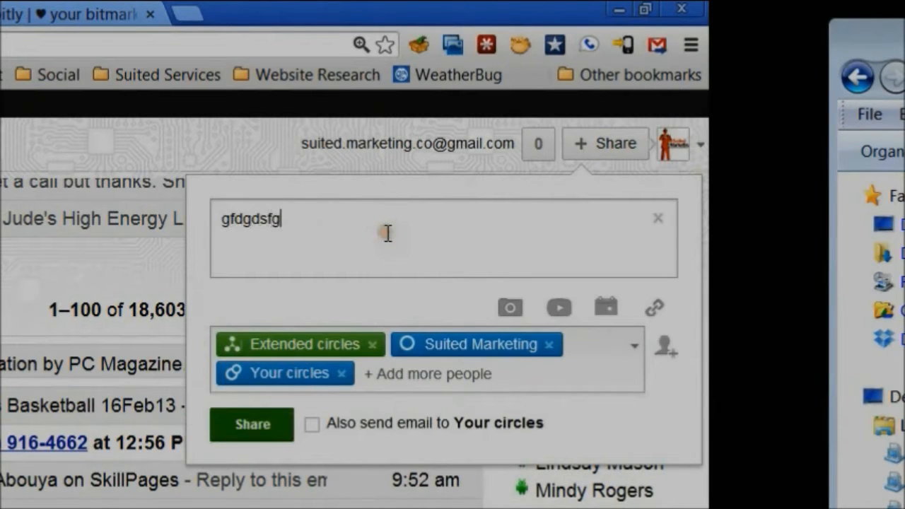
{"action": "left_click_drag", "start_coordinate": [388, 233], "coordinate": [125, 206]}
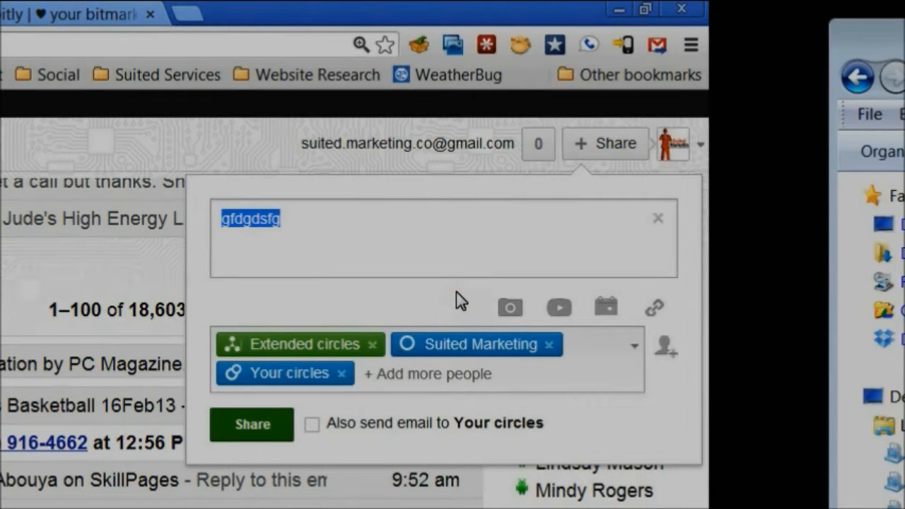
{"action": "type", "text": "me"}
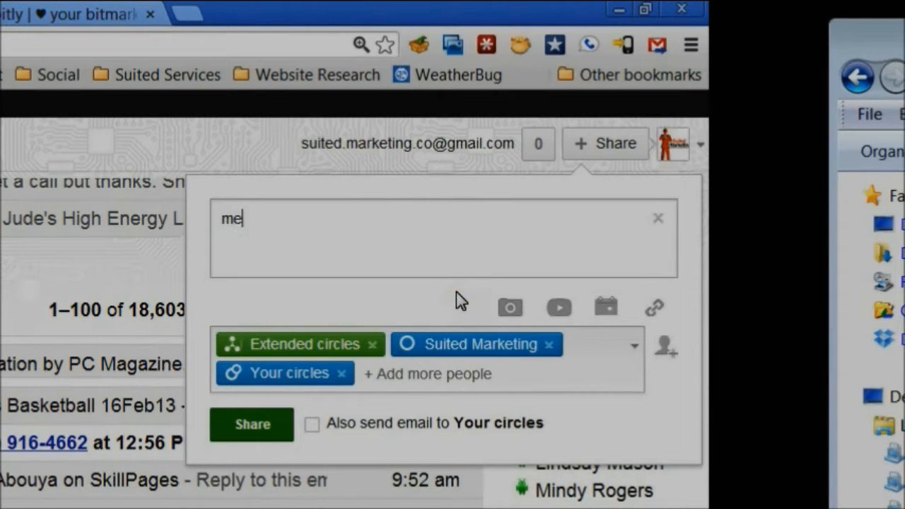
{"action": "type", "text": "t with new client this morning in"}
{"action": "key", "text": "BackSpace"}
{"action": "key", "text": "BackSpace"}
{"action": "key", "text": "BackSpace"}
{"action": "type", "text": ". He's in the Real Estaa"}
{"action": "key", "text": "BackSpace"}
{"action": "type", "text": "te. Wants "}
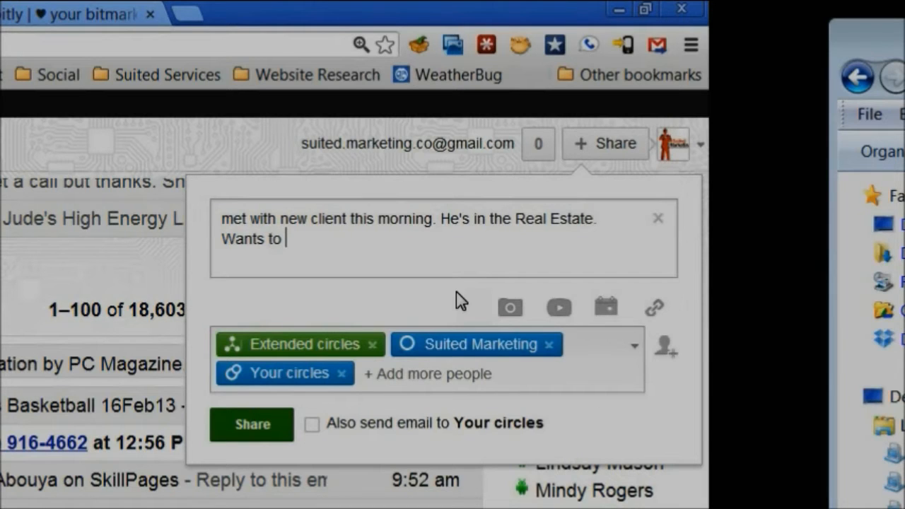
{"action": "type", "text": "to add video m"}
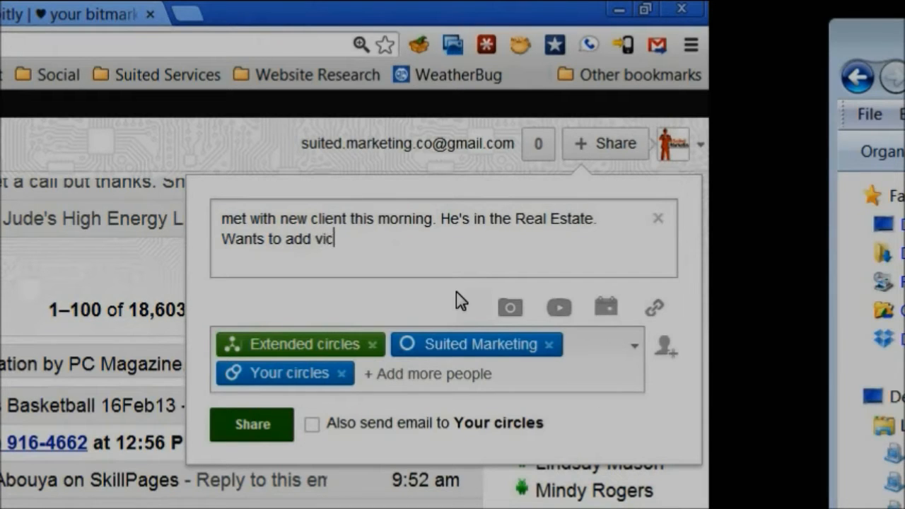
{"action": "type", "text": "arketing to"}
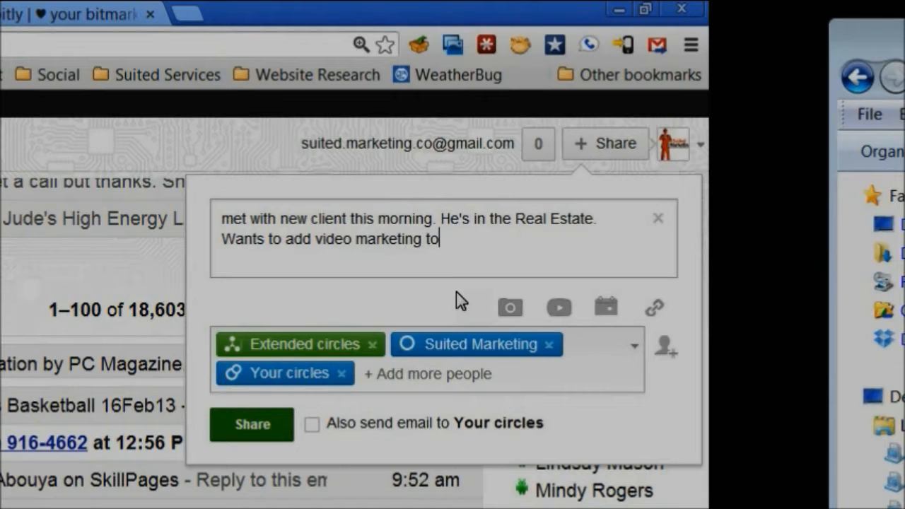
{"action": "type", "text": " his campai"}
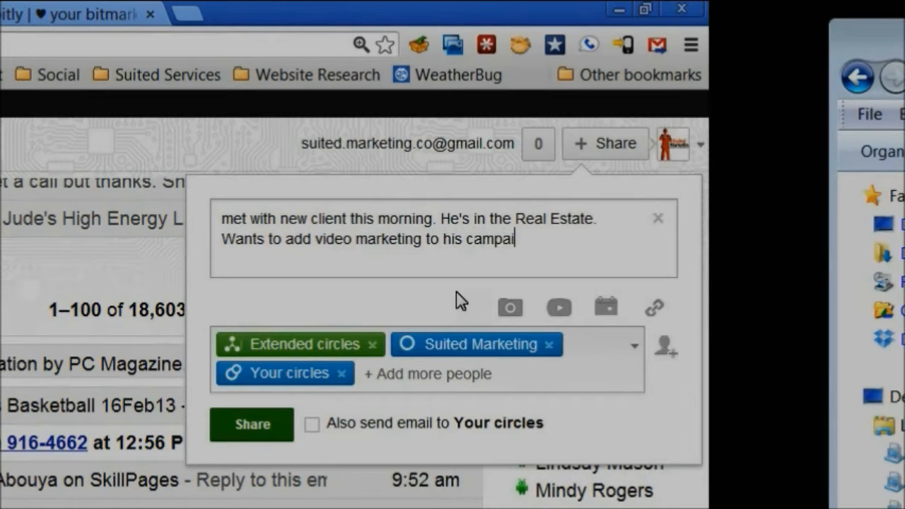
{"action": "type", "text": "igns."}
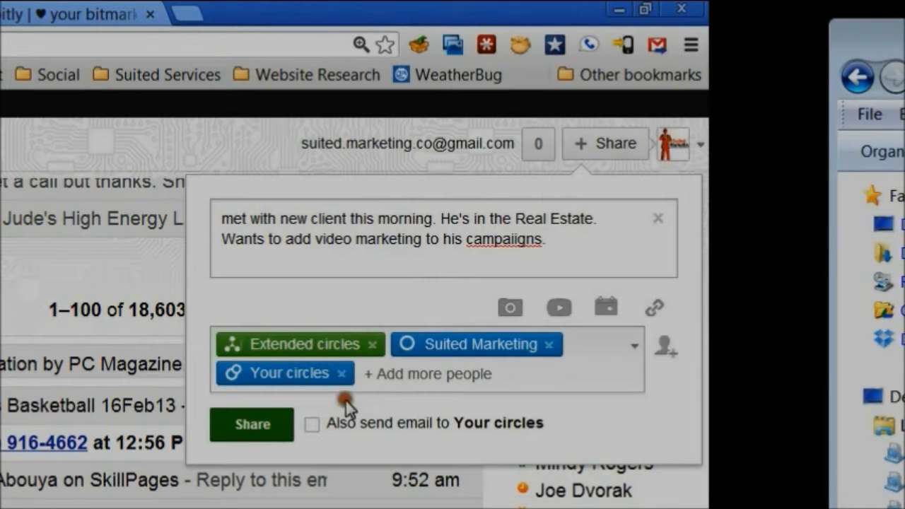
{"action": "left_click", "coordinate": [656, 218]}
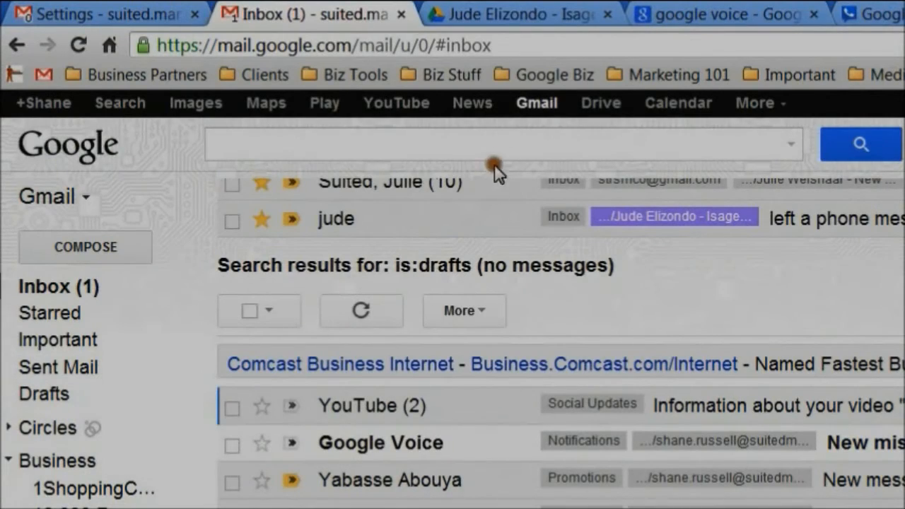
Open Google Drive zoomed to 125% and expand the My Drive folder tree
{"action": "left_click", "coordinate": [601, 114]}
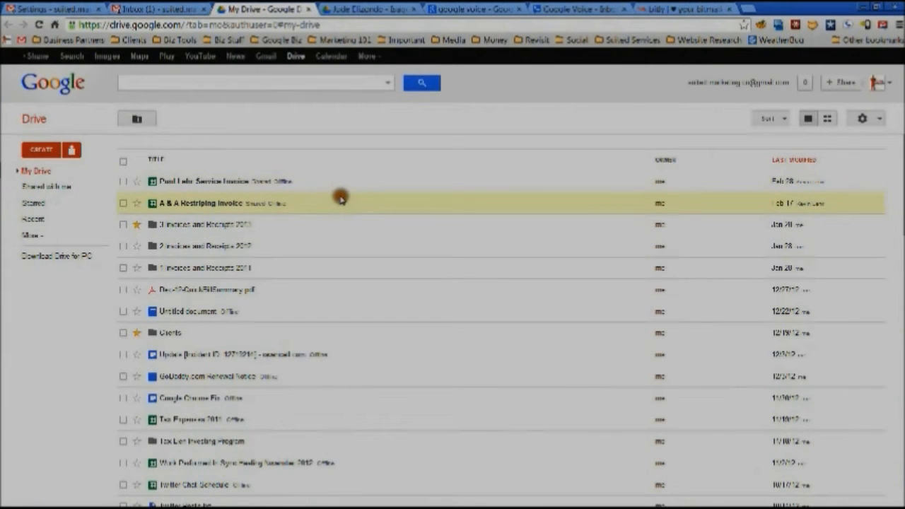
{"action": "key", "text": "ctrl+plus"}
{"action": "key", "text": "ctrl+plus"}
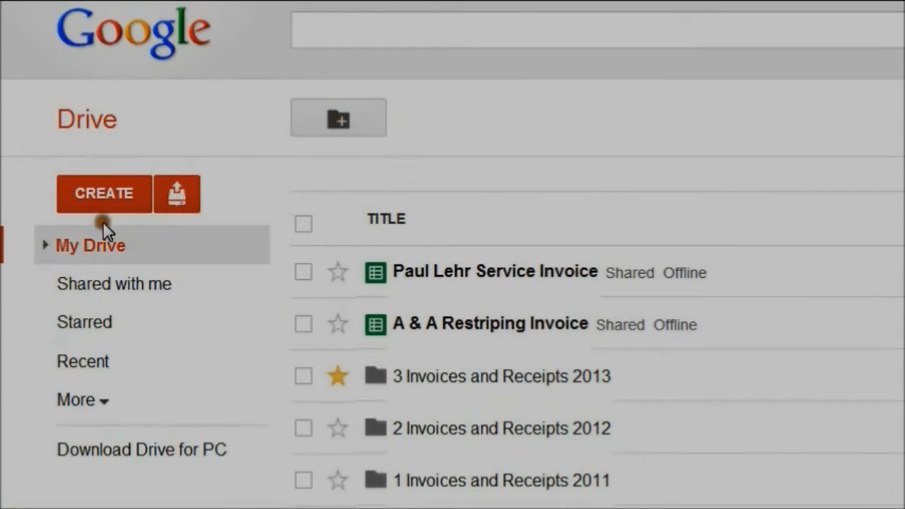
{"action": "left_click", "coordinate": [42, 245]}
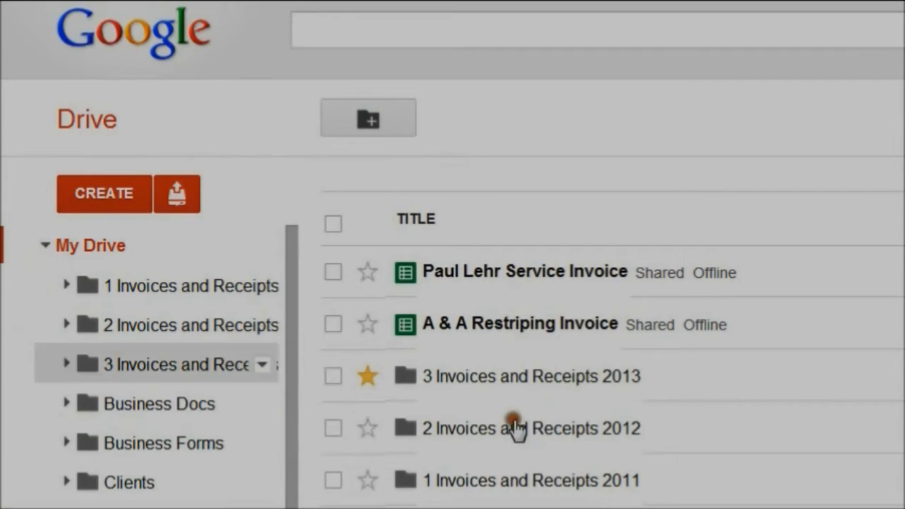
Star the 3 Invoices and Receipts 2013 folder, switch to grid view, and bring up CREATE
{"action": "left_click", "coordinate": [265, 376]}
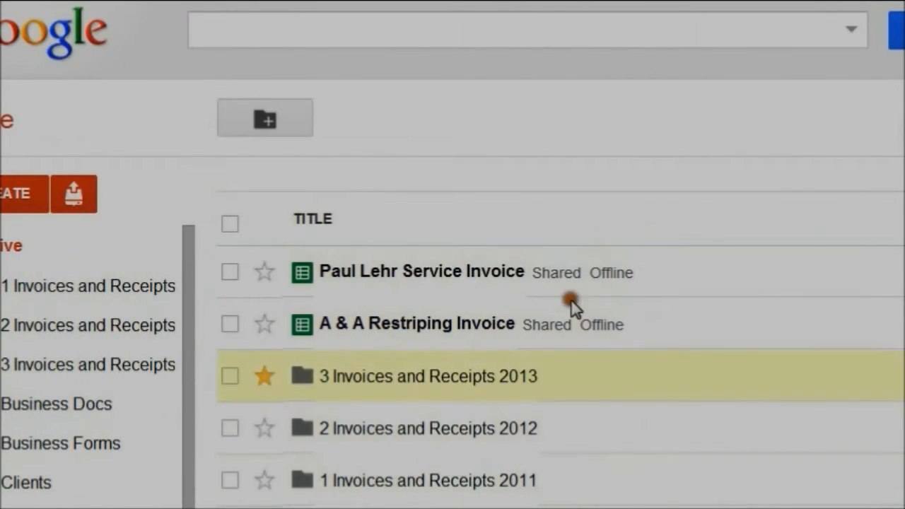
{"action": "left_click", "coordinate": [808, 118]}
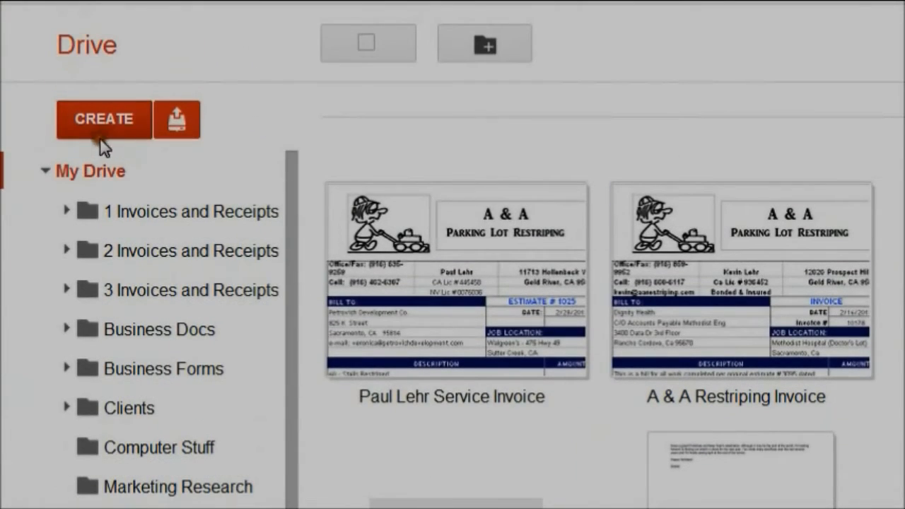
{"action": "left_click", "coordinate": [128, 32]}
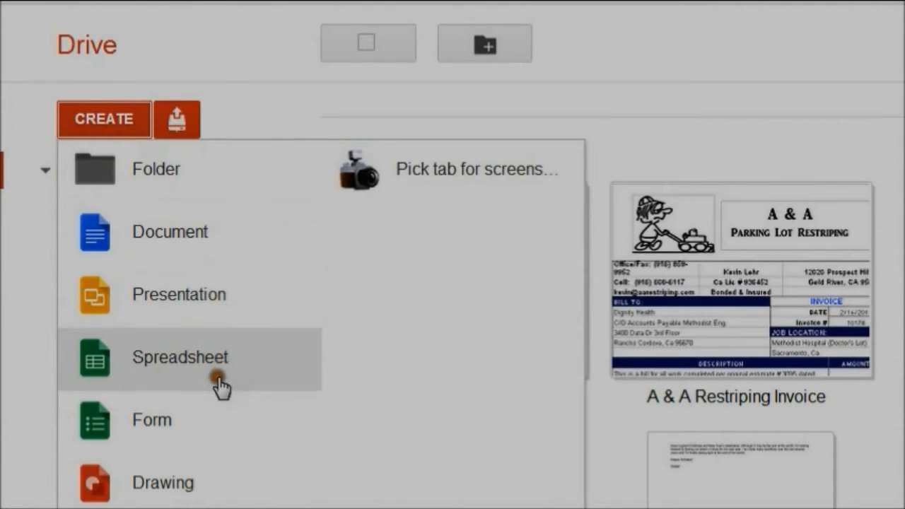
Create a blank document with two lines of test text, cancelling the rename to keep 'Untitled'
{"action": "left_click", "coordinate": [192, 255]}
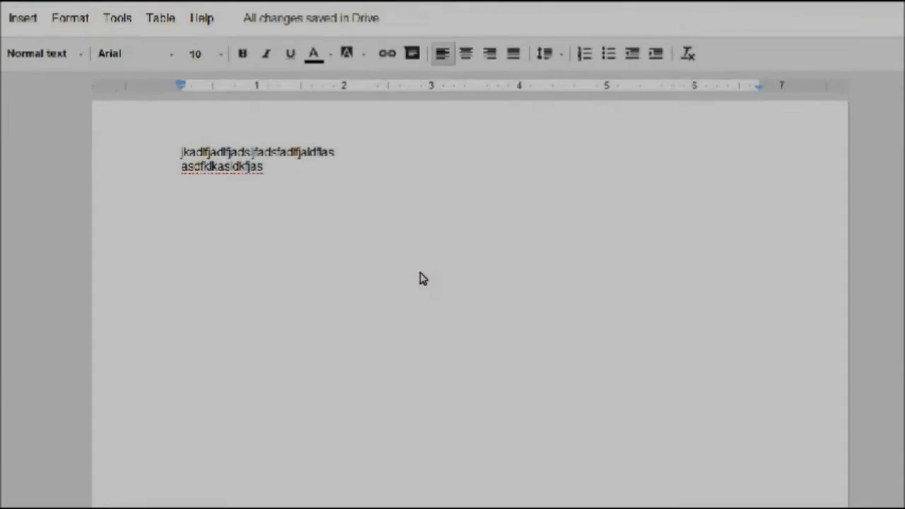
{"action": "left_click", "coordinate": [419, 274]}
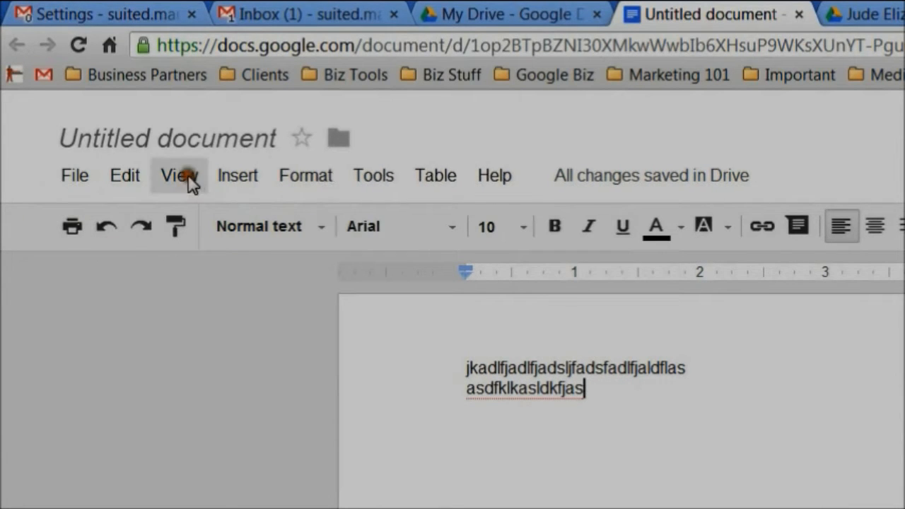
{"action": "left_click", "coordinate": [188, 141]}
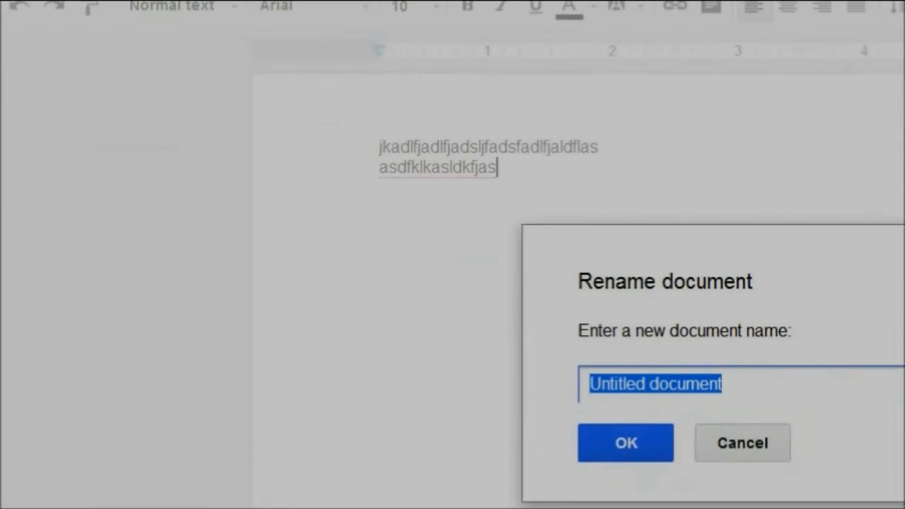
{"action": "left_click", "coordinate": [751, 454]}
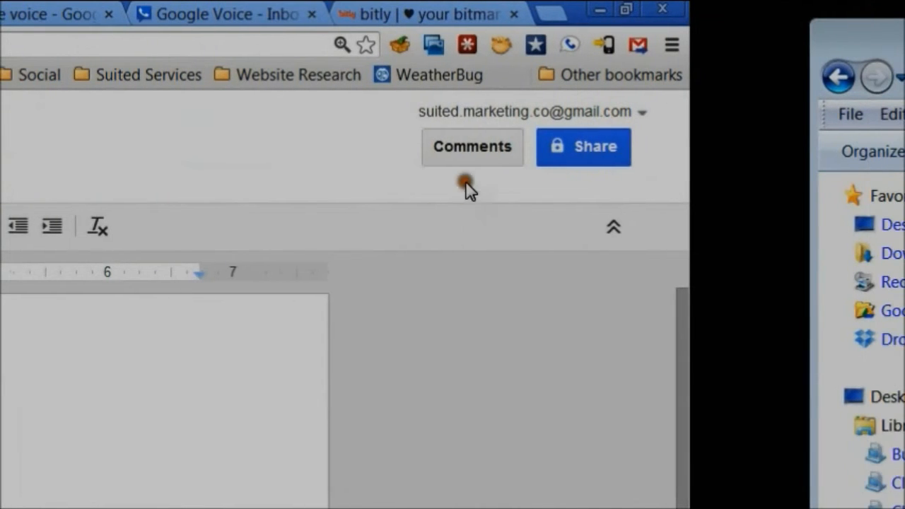
Name the document 'test document' before sharing and save the name
{"action": "left_click", "coordinate": [575, 152]}
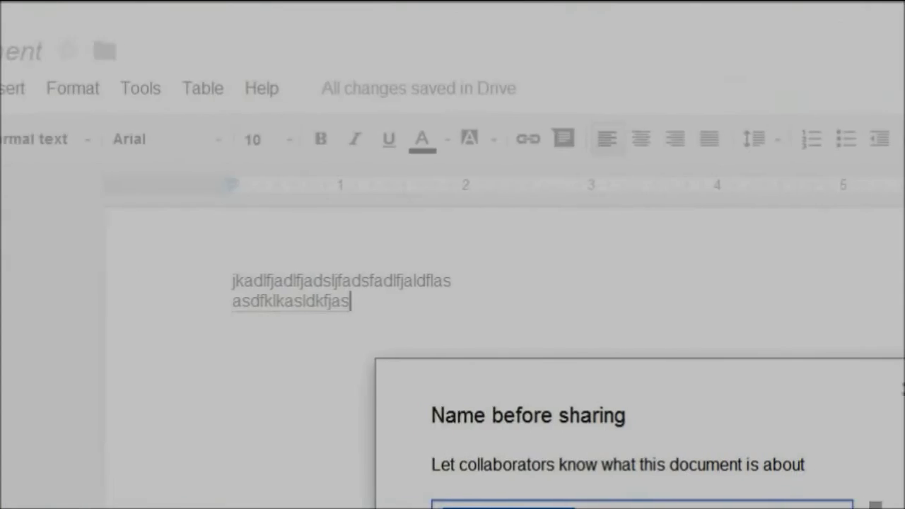
{"action": "type", "text": "test"}
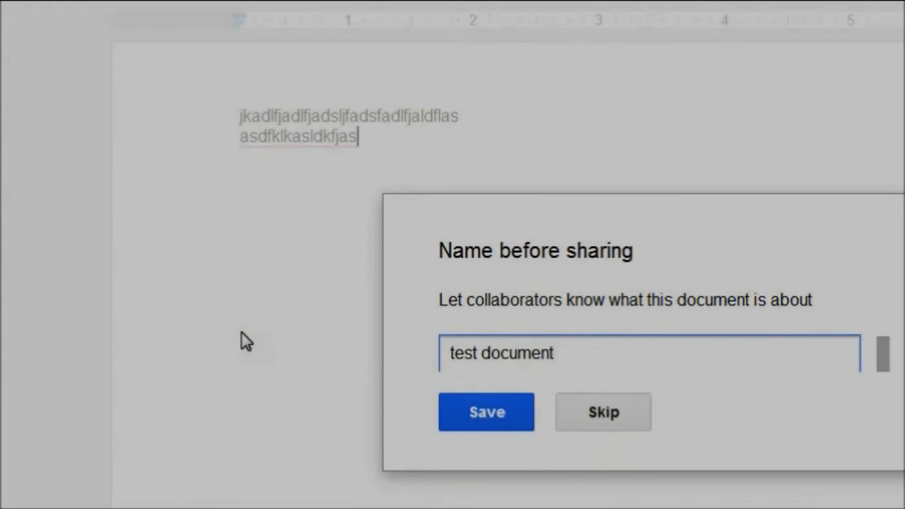
{"action": "left_click", "coordinate": [496, 423]}
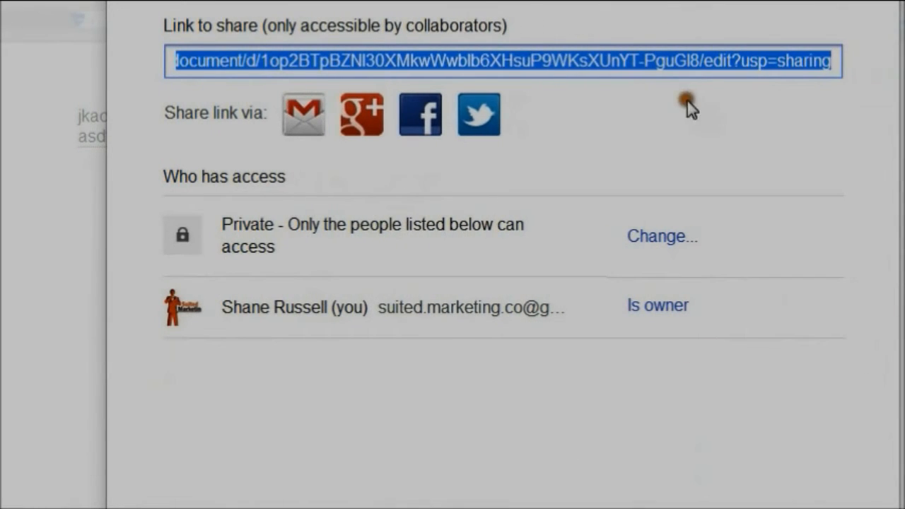
Select the document's shareable link, then move down to the Add people field
{"action": "left_click", "coordinate": [556, 60]}
{"action": "left_click", "coordinate": [558, 60]}
{"action": "left_click", "coordinate": [598, 116]}
{"action": "scroll", "coordinate": [560, 402], "scroll_direction": "down", "scroll_amount": 2}
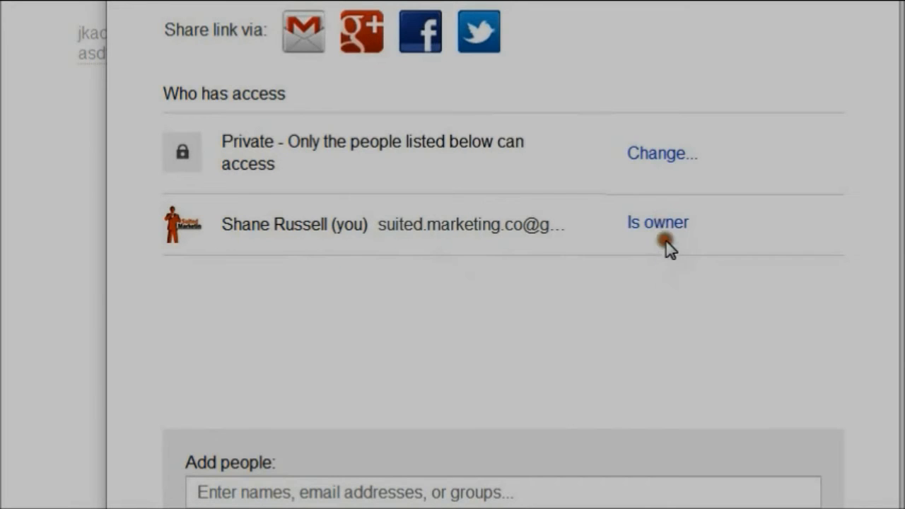
{"action": "scroll", "coordinate": [692, 450], "scroll_direction": "down", "scroll_amount": 1}
{"action": "left_click", "coordinate": [521, 408]}
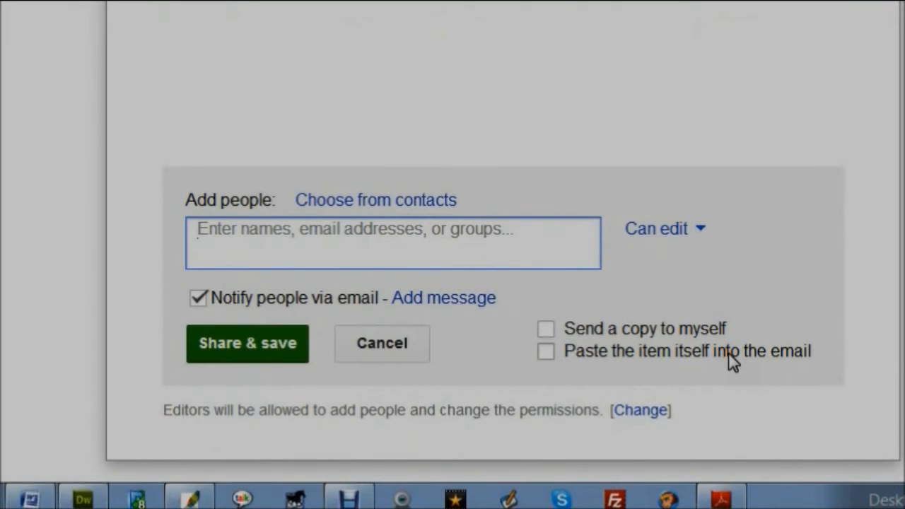
Add the suggested contact as a recipient with Can edit access
{"action": "type", "text": "jude"}
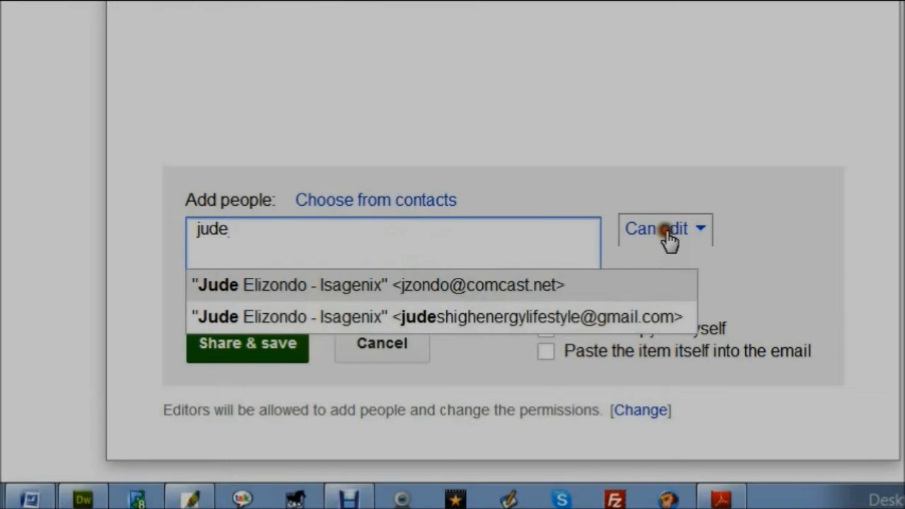
{"action": "left_click", "coordinate": [490, 306]}
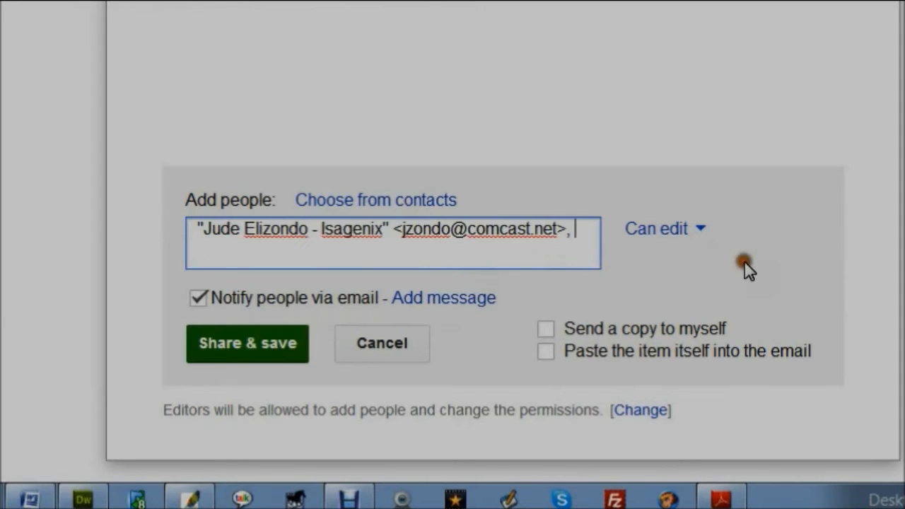
{"action": "left_click", "coordinate": [664, 233]}
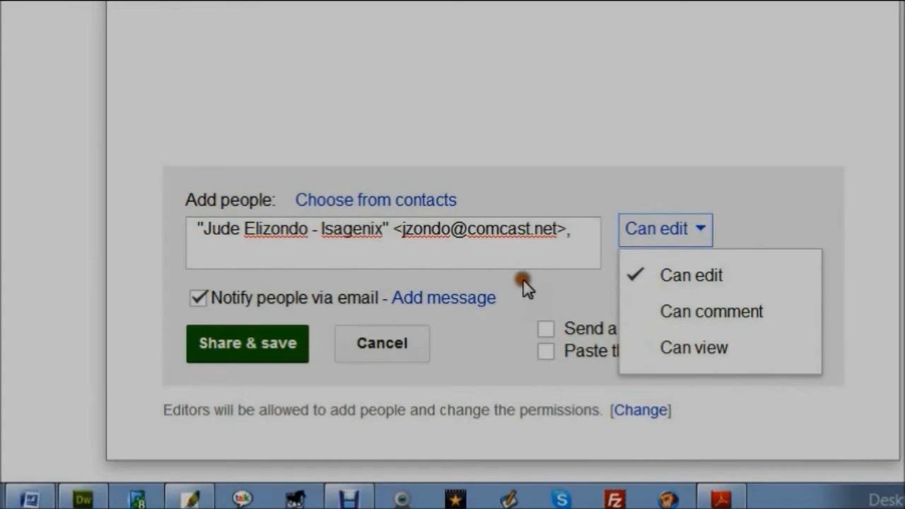
{"action": "left_click", "coordinate": [523, 252]}
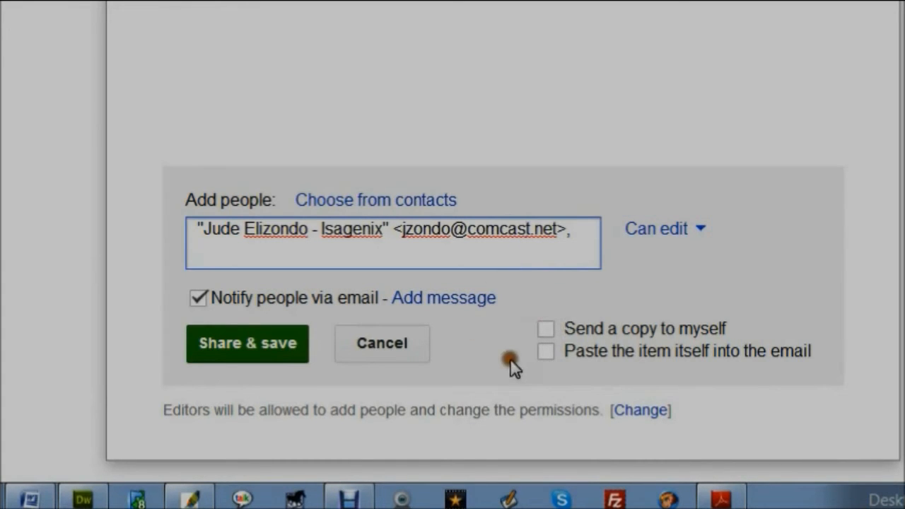
Write a personal note greeting the contact, tick Send a copy to myself, and return to recipients
{"action": "left_click", "coordinate": [459, 297]}
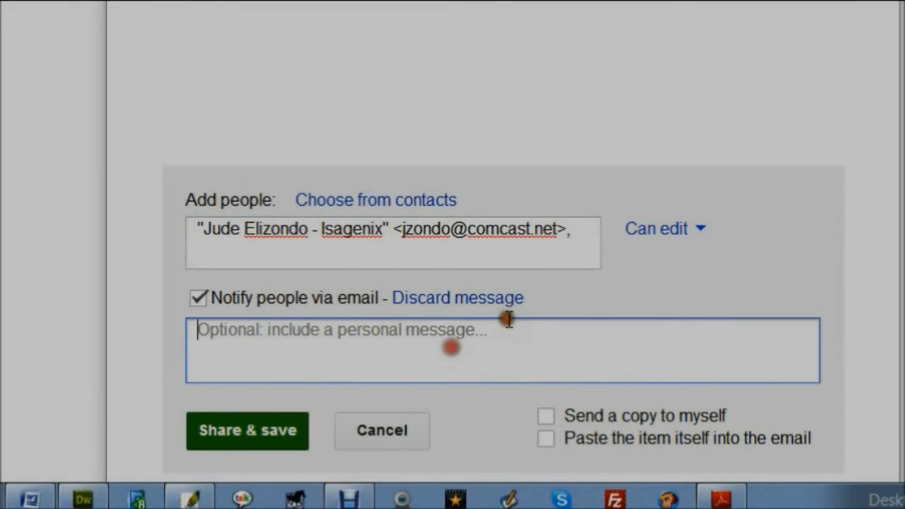
{"action": "type", "text": "here"}
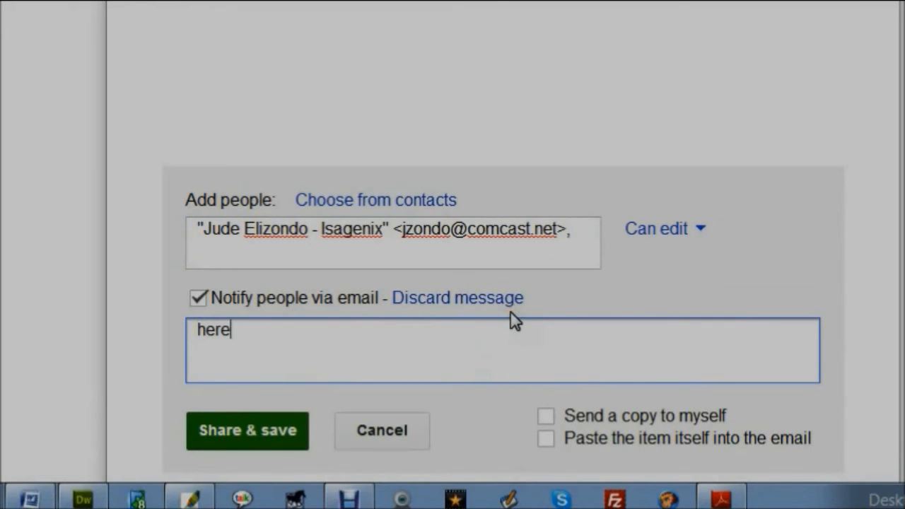
{"action": "key", "text": "BackSpace"}
{"action": "type", "text": "Hi Jud"}
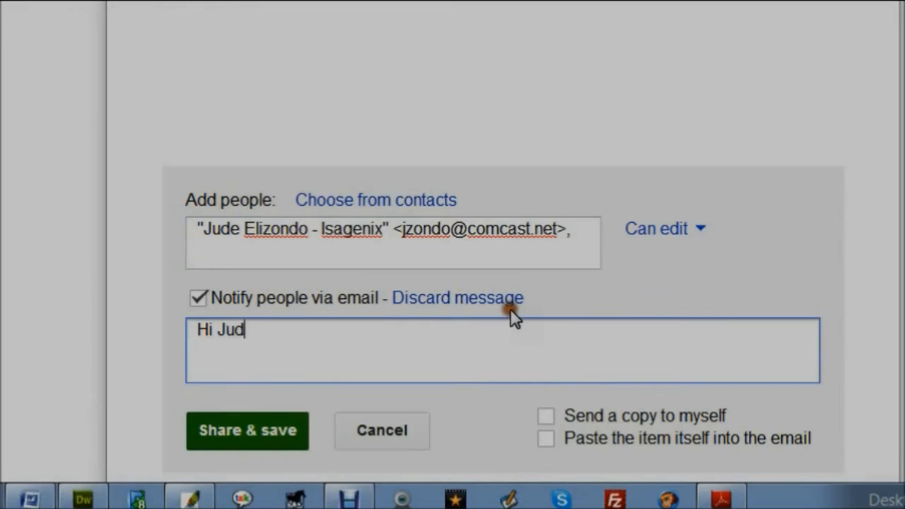
{"action": "type", "text": "e. Here's the document we were discussing for our"}
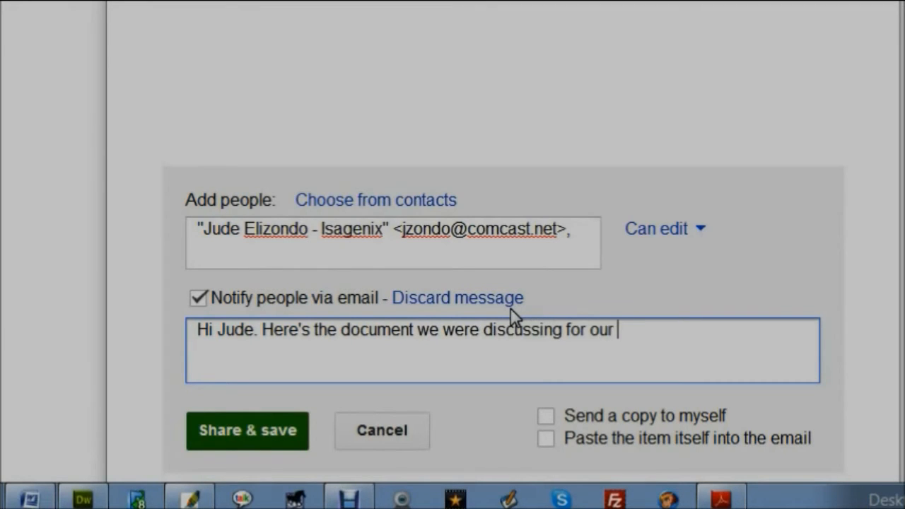
{"action": "type", "text": "future projects."}
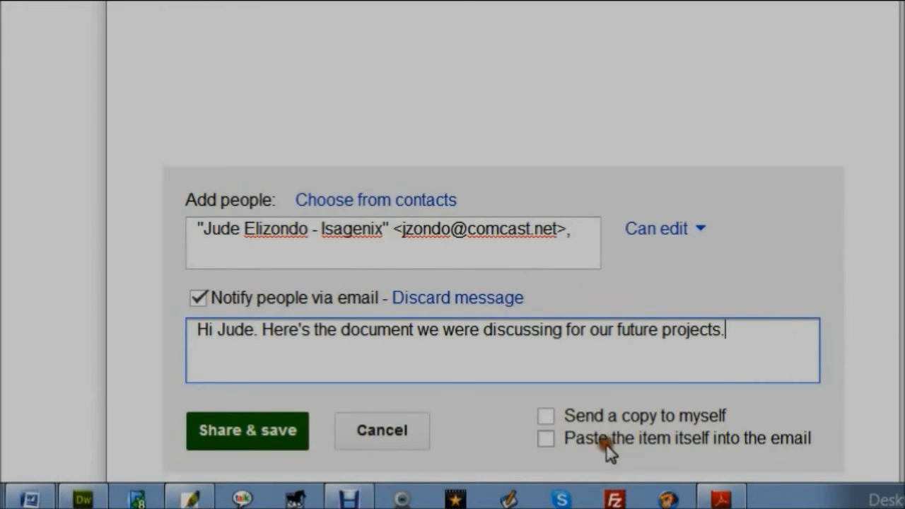
{"action": "left_click", "coordinate": [550, 417]}
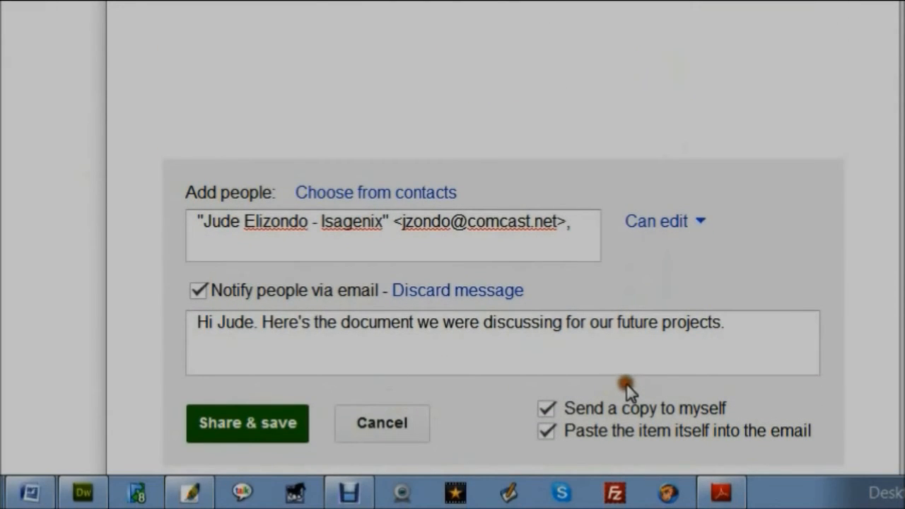
{"action": "left_click", "coordinate": [548, 220]}
Replace the recipient with the marketing company's Gmail address
{"action": "left_click_drag", "start_coordinate": [548, 221], "coordinate": [169, 210]}
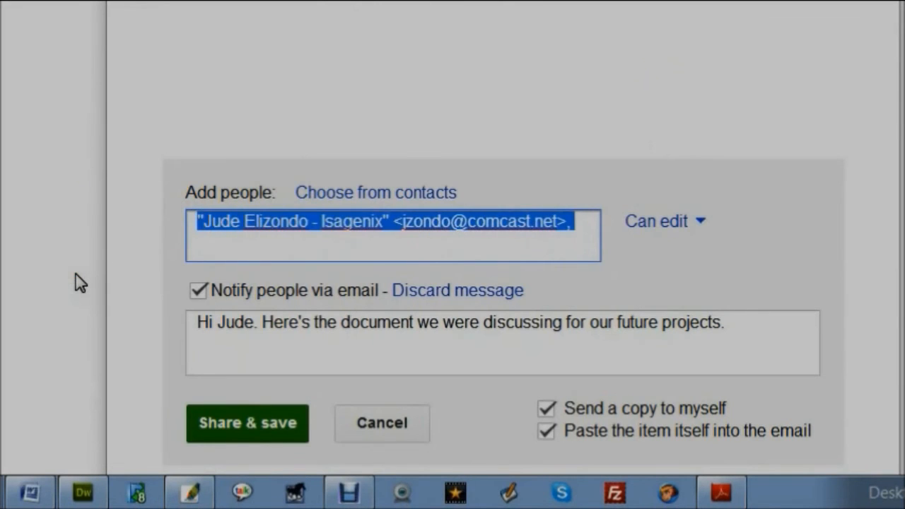
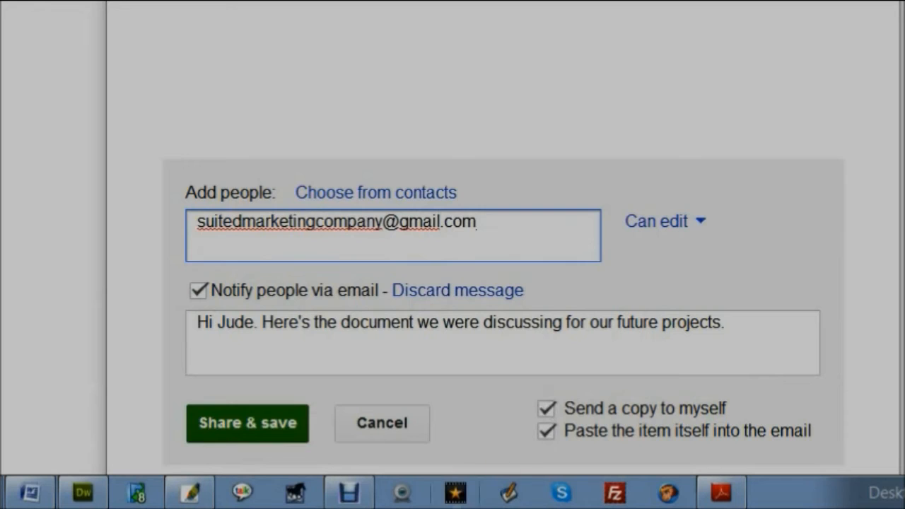
Untick Send a copy to myself, share with Can edit access, and close sharing settings
{"action": "left_click", "coordinate": [548, 410]}
{"action": "left_click", "coordinate": [236, 439]}
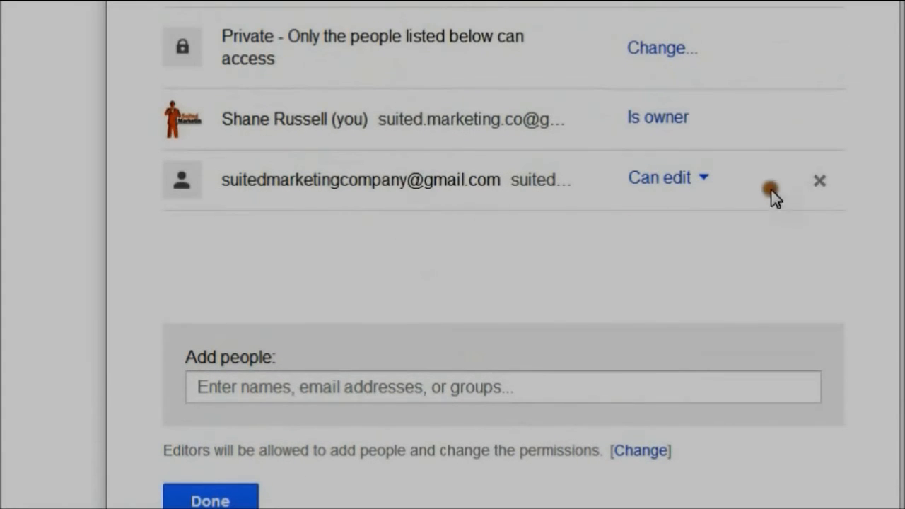
{"action": "left_click", "coordinate": [706, 179]}
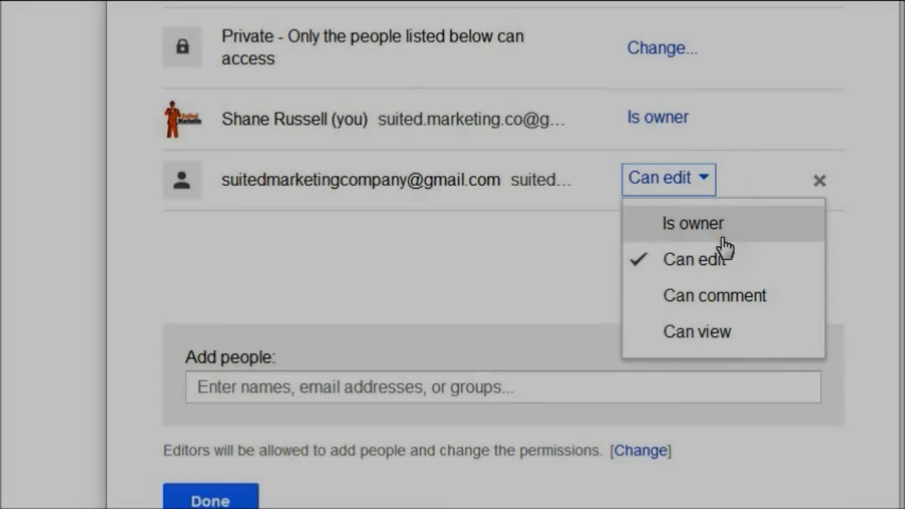
{"action": "left_click", "coordinate": [493, 278]}
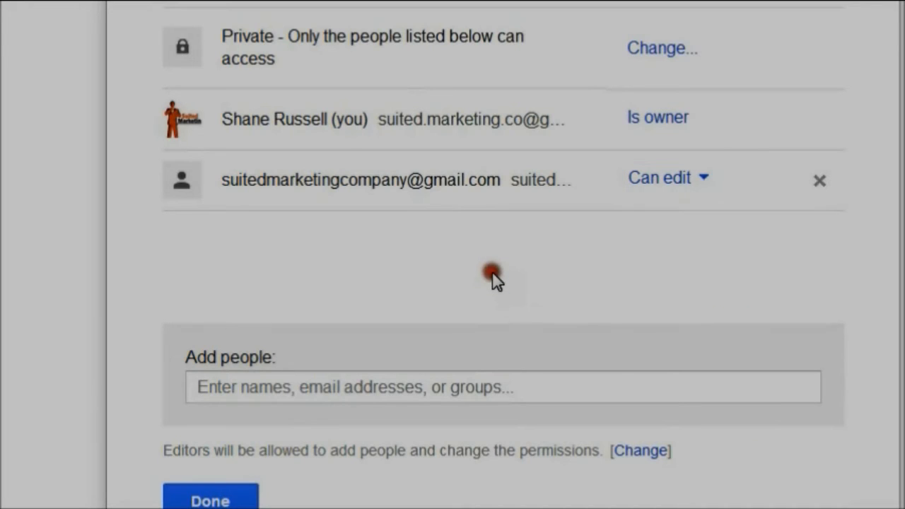
{"action": "left_click", "coordinate": [204, 501]}
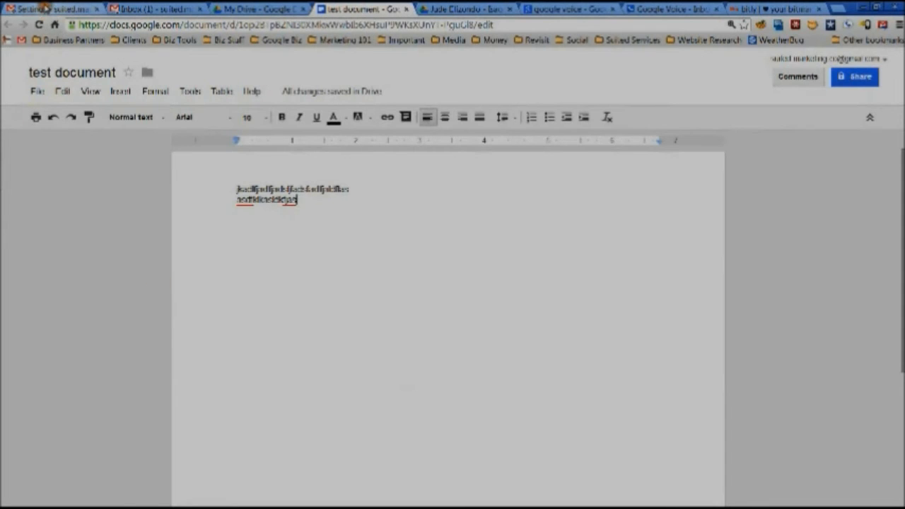
Mark the Google Voice missed-call conversation in the inbox as read
{"action": "left_click", "coordinate": [46, 9]}
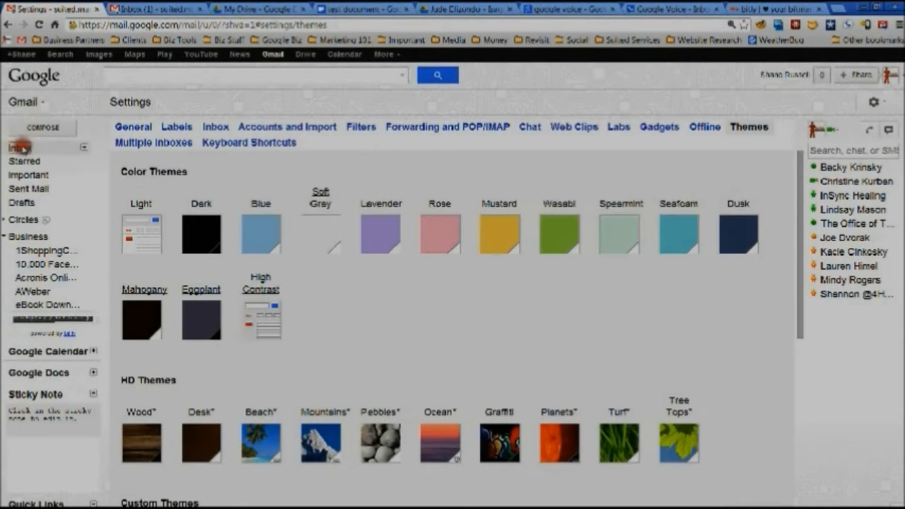
{"action": "left_click", "coordinate": [21, 147]}
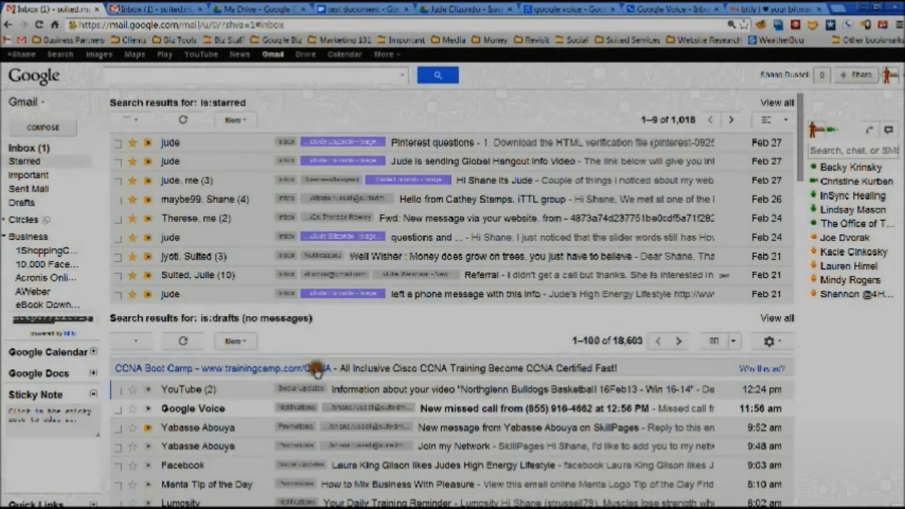
{"action": "left_click", "coordinate": [38, 149]}
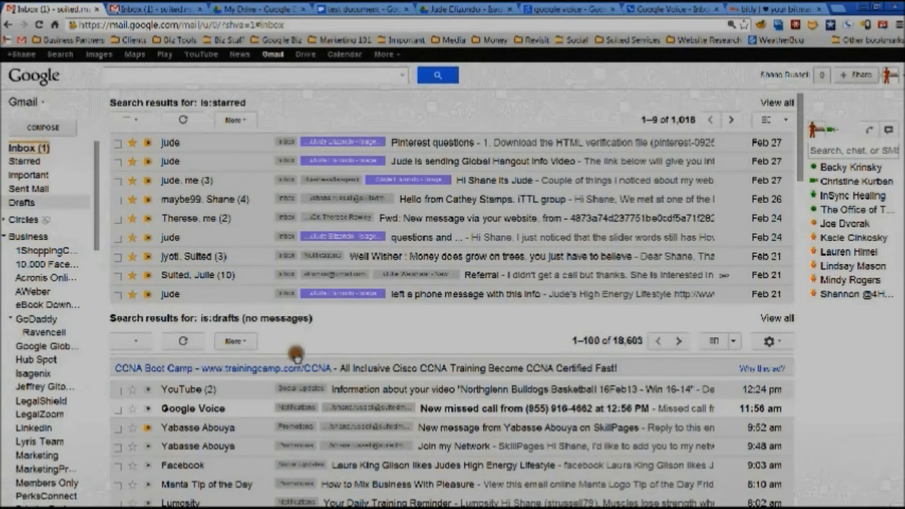
{"action": "left_click", "coordinate": [432, 416]}
{"action": "left_click", "coordinate": [385, 431]}
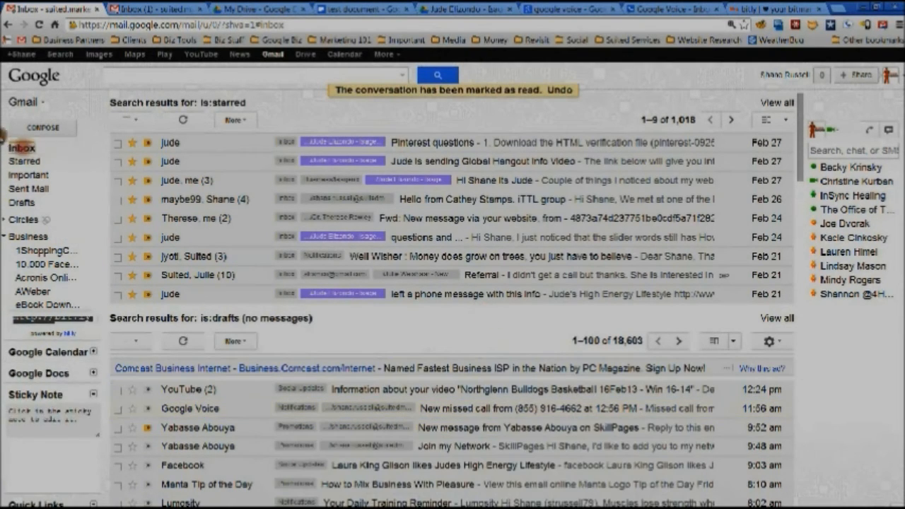
Open Gmail's General settings from the gear menu in the first account
{"action": "left_click", "coordinate": [193, 10]}
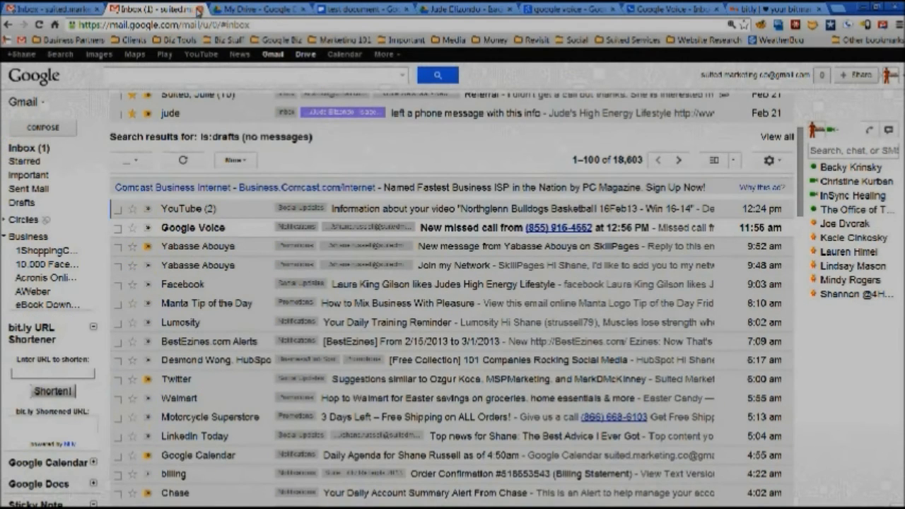
{"action": "left_click", "coordinate": [74, 10]}
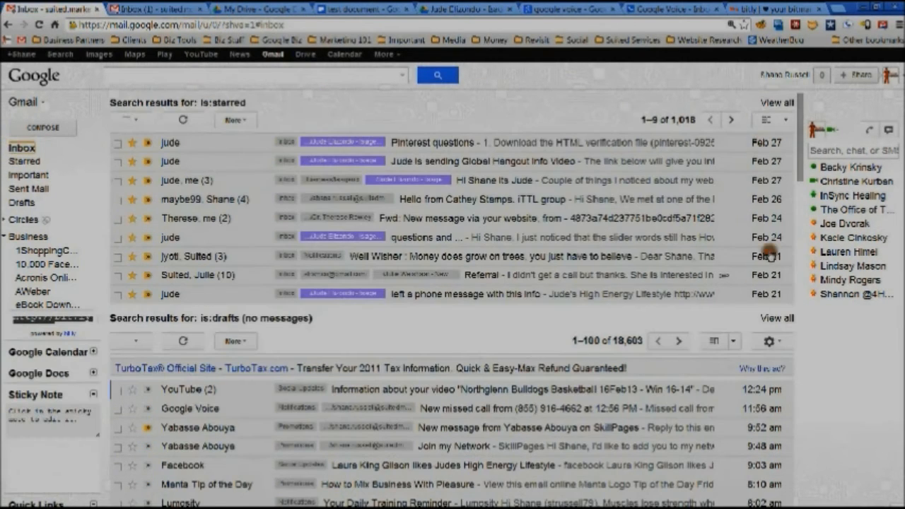
{"action": "left_click", "coordinate": [769, 341]}
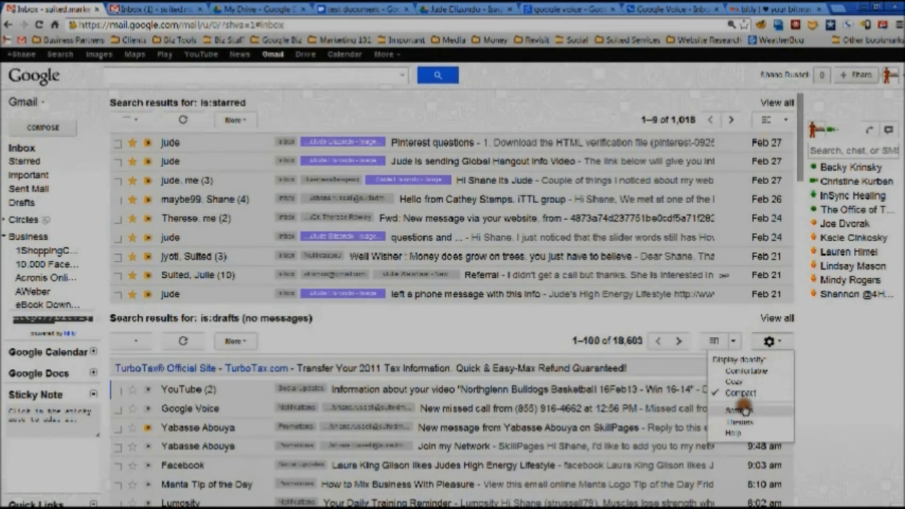
{"action": "left_click", "coordinate": [742, 411]}
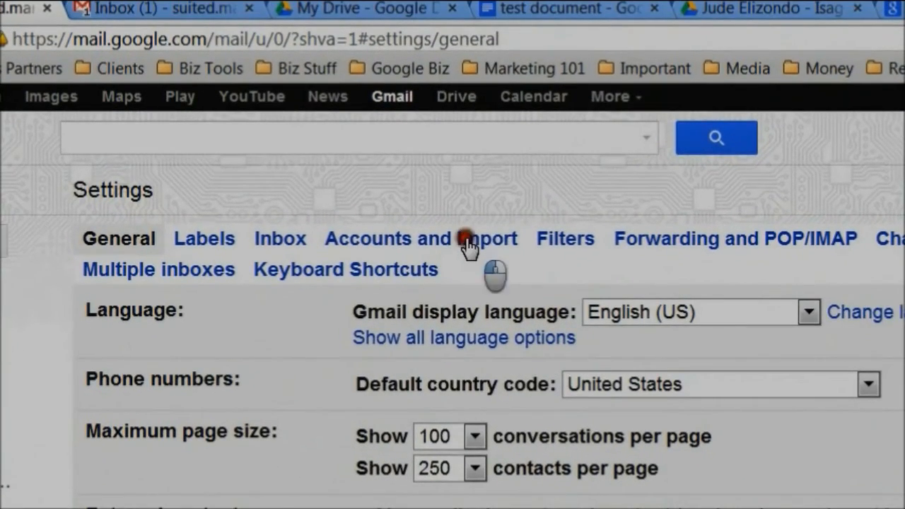
Run 'Check mail now' for the marketing company's POP3 account under Accounts and Import
{"action": "left_click", "coordinate": [492, 211]}
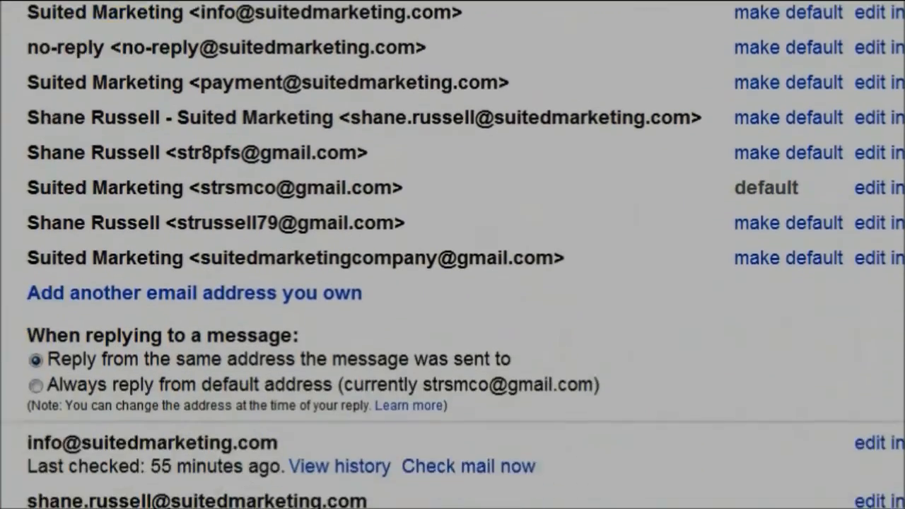
{"action": "right_click", "coordinate": [700, 455]}
{"action": "left_click", "coordinate": [811, 478]}
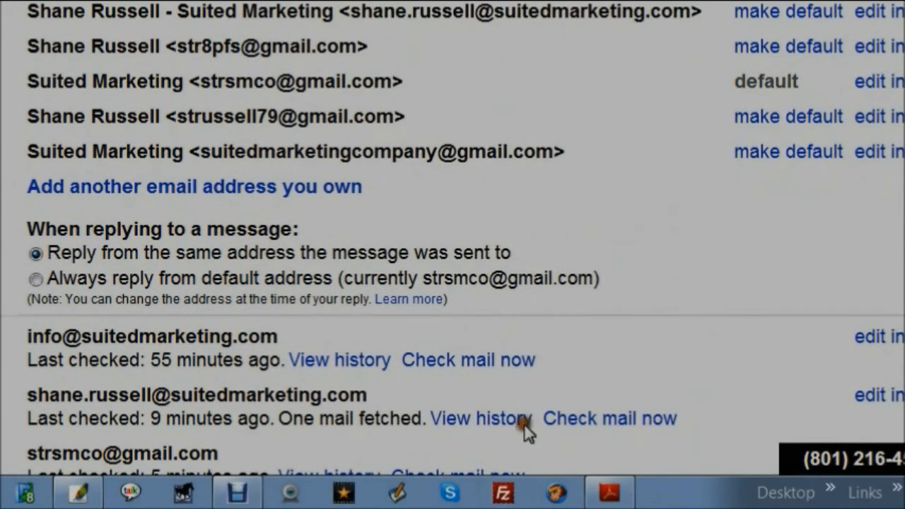
{"action": "scroll", "coordinate": [541, 389], "scroll_direction": "down", "scroll_amount": 5}
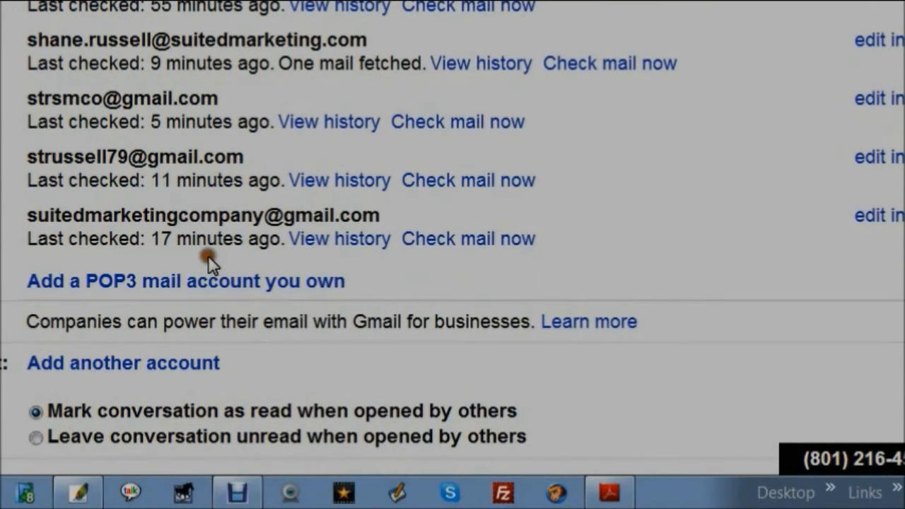
{"action": "left_click", "coordinate": [468, 244]}
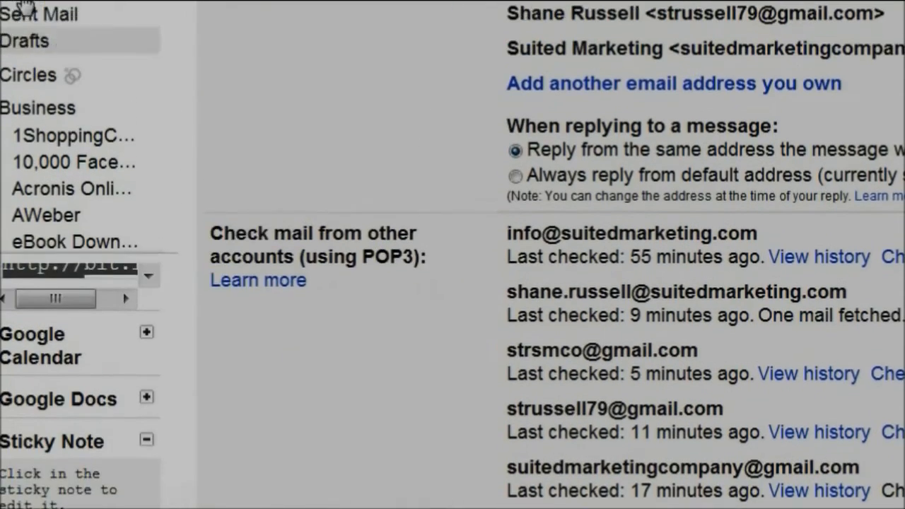
{"action": "scroll", "coordinate": [21, 8], "scroll_direction": "up", "scroll_amount": 2}
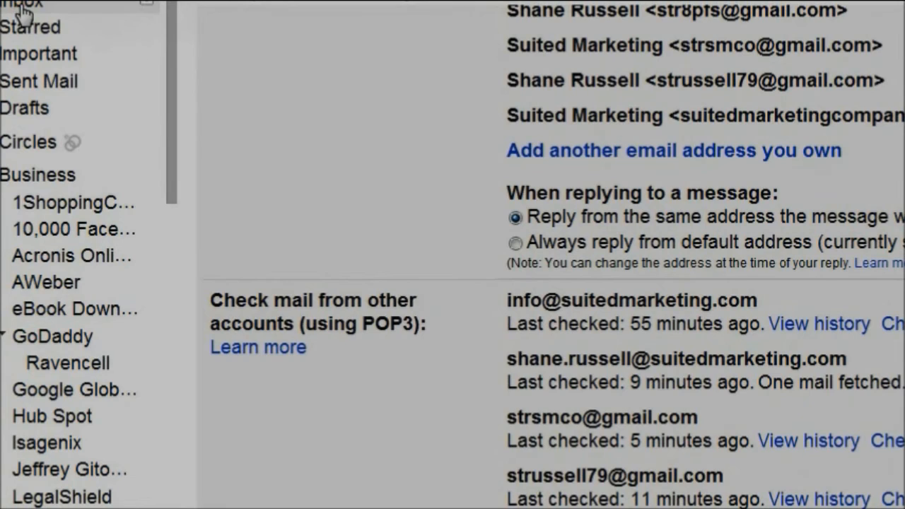
Open the test-document sharing email and expand the inline preview showing its two text lines
{"action": "left_click", "coordinate": [22, 8]}
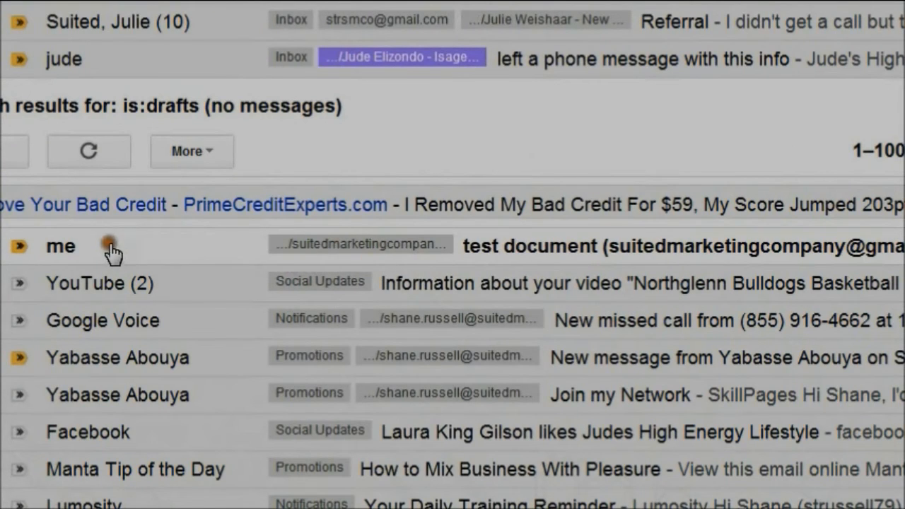
{"action": "left_click", "coordinate": [572, 244]}
{"action": "left_click", "coordinate": [575, 246]}
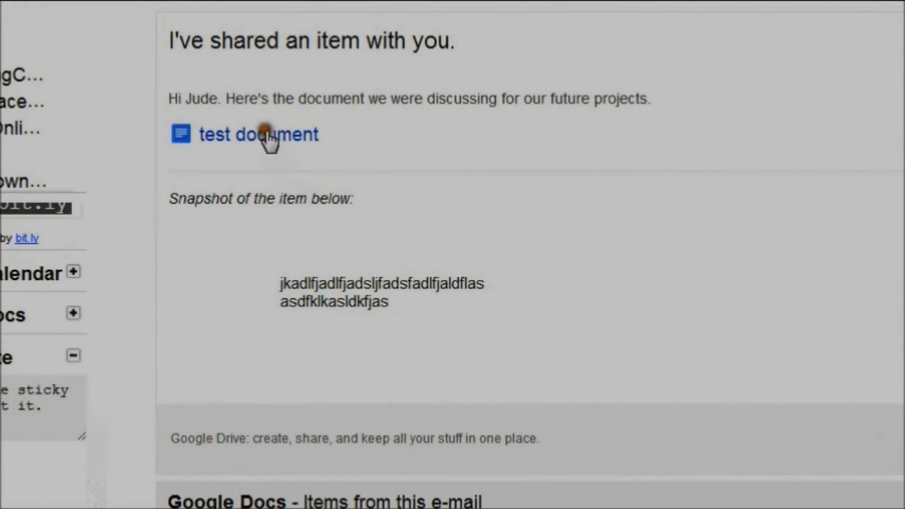
{"action": "left_click", "coordinate": [202, 113]}
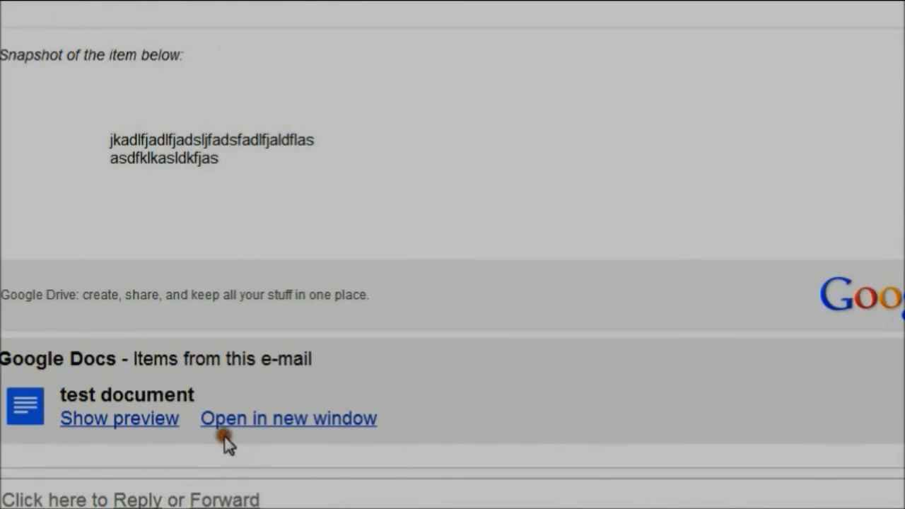
{"action": "left_click", "coordinate": [103, 418]}
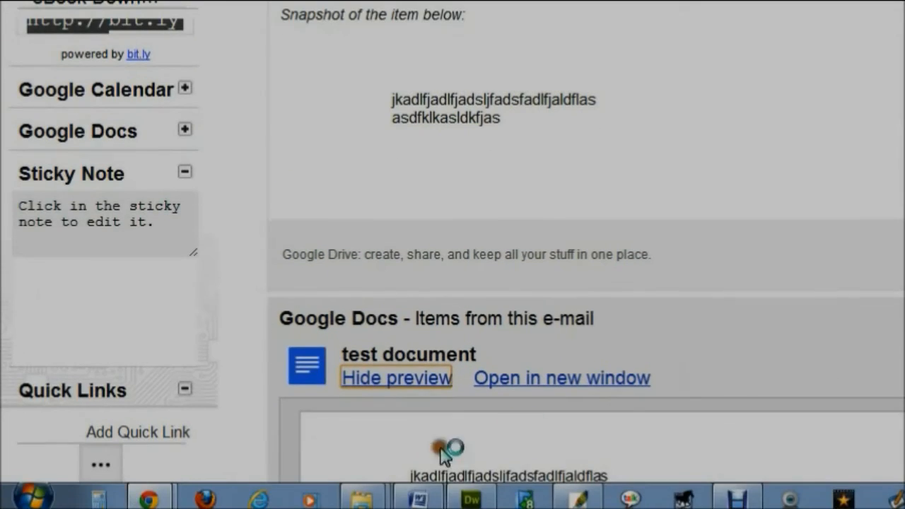
{"action": "scroll", "coordinate": [751, 345], "scroll_direction": "down", "scroll_amount": 4}
{"action": "scroll", "coordinate": [874, 372], "scroll_direction": "up", "scroll_amount": 4}
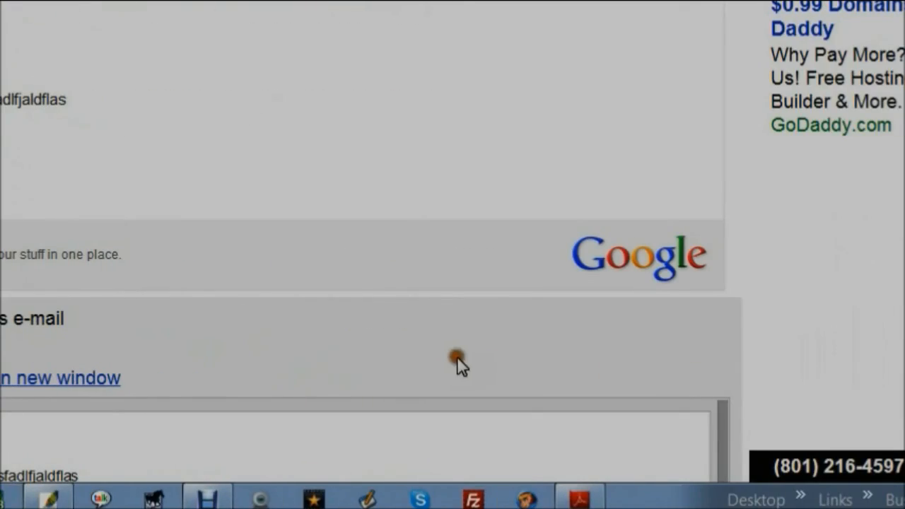
{"action": "scroll", "coordinate": [639, 212], "scroll_direction": "down", "scroll_amount": 5}
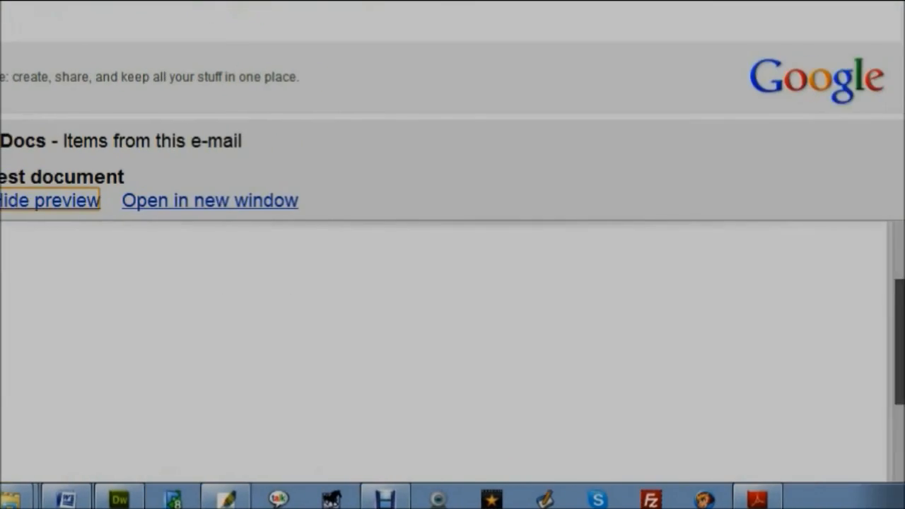
{"action": "scroll", "coordinate": [805, 371], "scroll_direction": "up", "scroll_amount": 3}
{"action": "scroll", "coordinate": [266, 379], "scroll_direction": "down", "scroll_amount": 3}
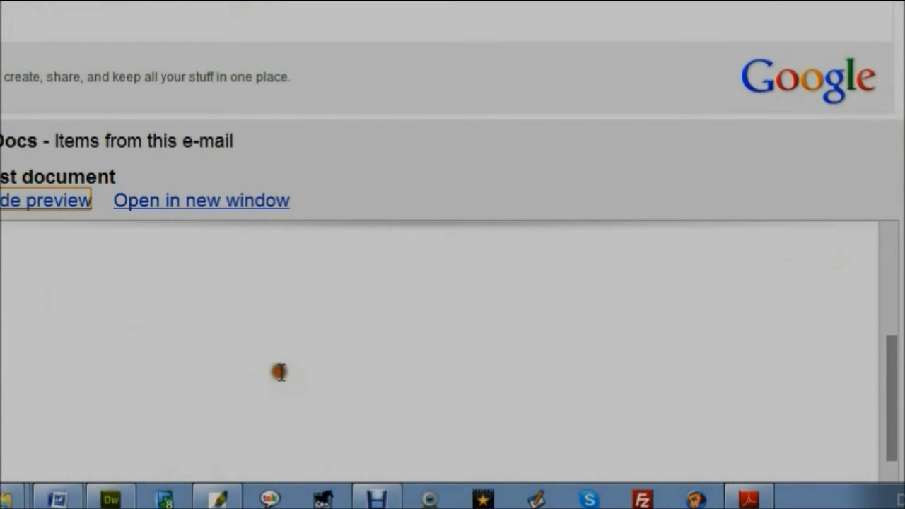
{"action": "scroll", "coordinate": [281, 372], "scroll_direction": "down", "scroll_amount": 5}
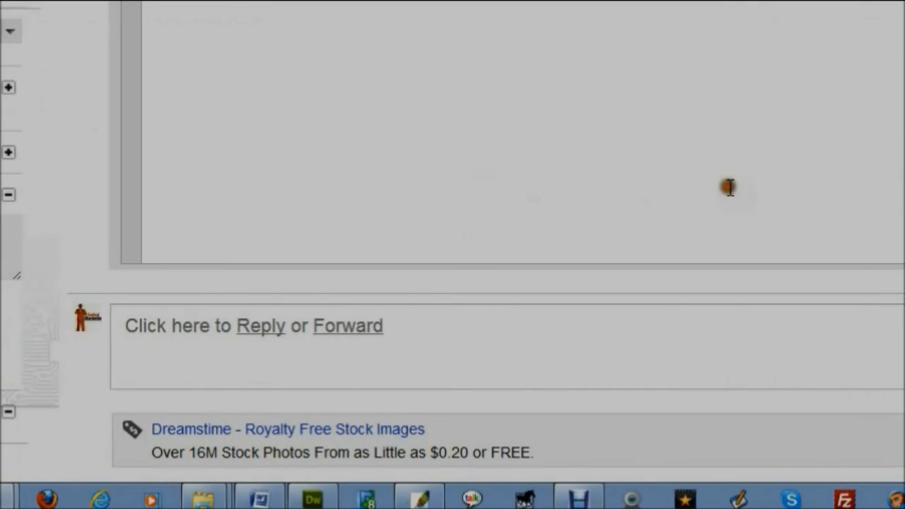
{"action": "scroll", "coordinate": [663, 236], "scroll_direction": "up", "scroll_amount": 5}
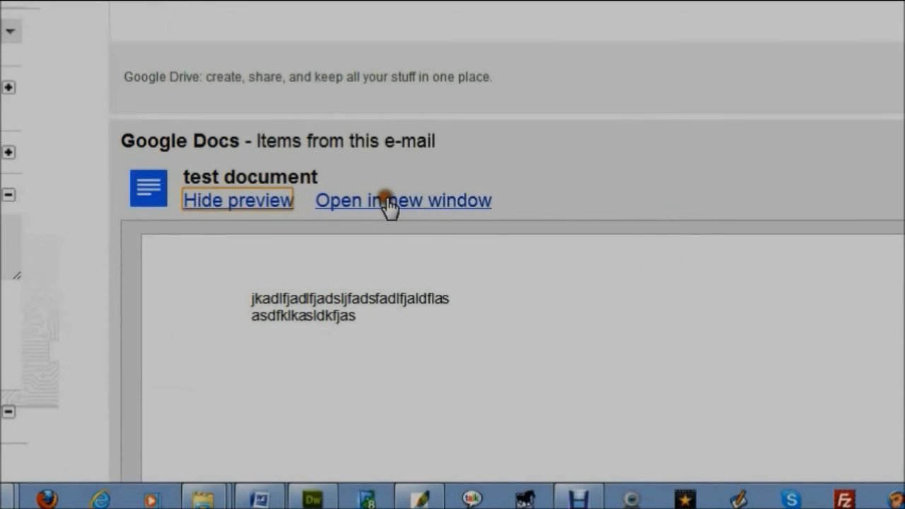
Open the test document in a new Docs window and select both text lines
{"action": "left_click", "coordinate": [396, 205]}
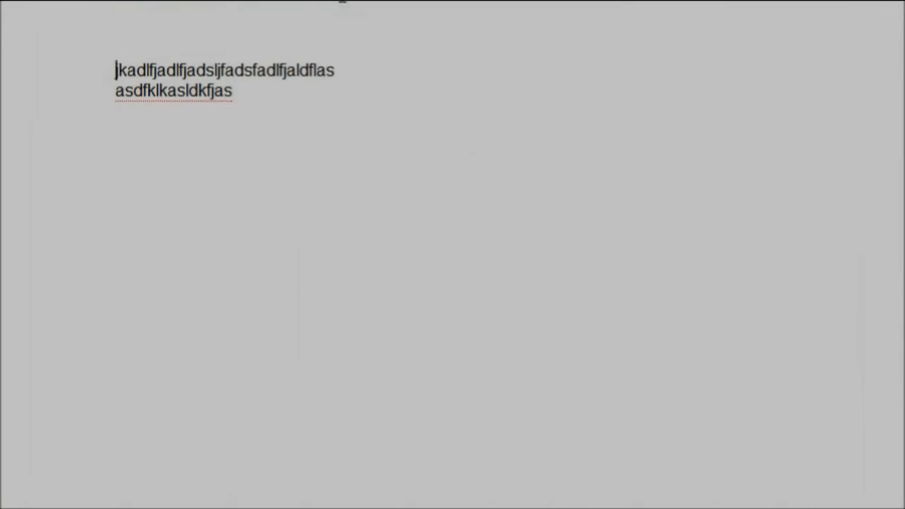
{"action": "left_click_drag", "start_coordinate": [115, 76], "coordinate": [252, 95]}
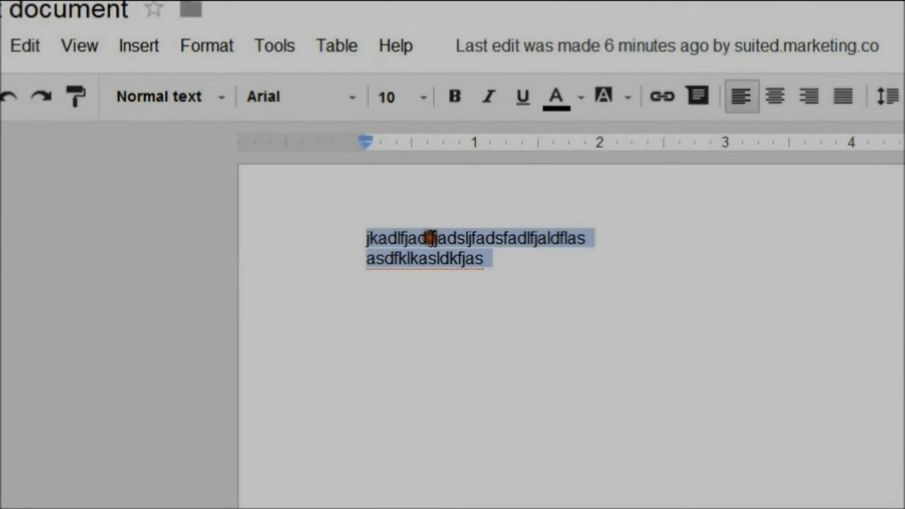
Post the comment 'looks good. let's talk about this.' on the selected lines and toggle it
{"action": "right_click", "coordinate": [454, 254]}
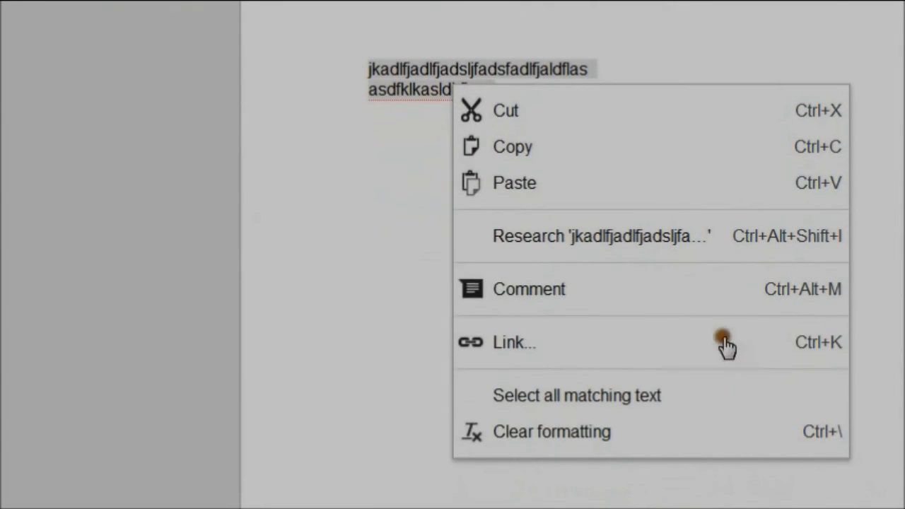
{"action": "left_click", "coordinate": [564, 290]}
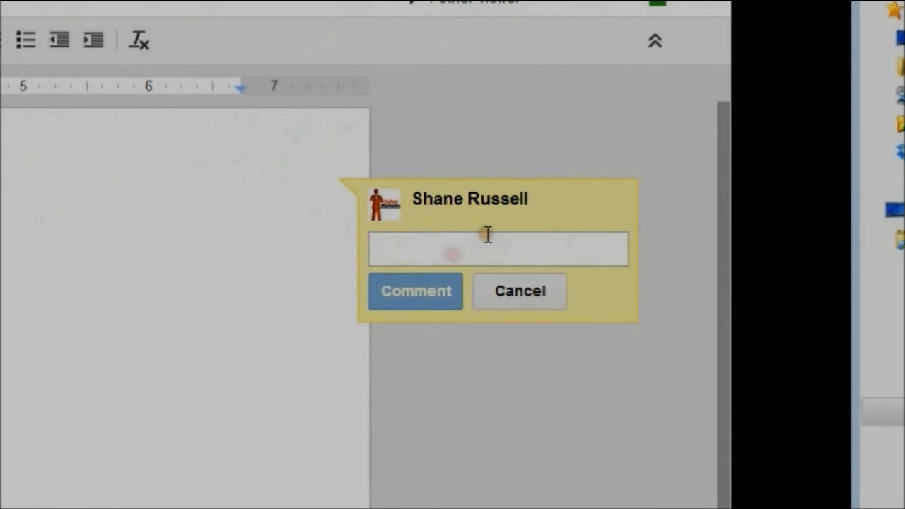
{"action": "type", "text": "lo"}
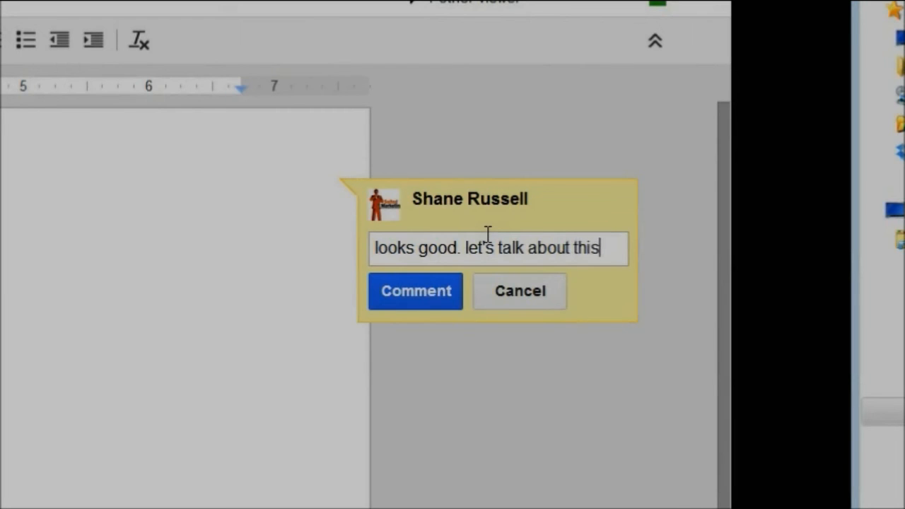
{"action": "left_click", "coordinate": [420, 301]}
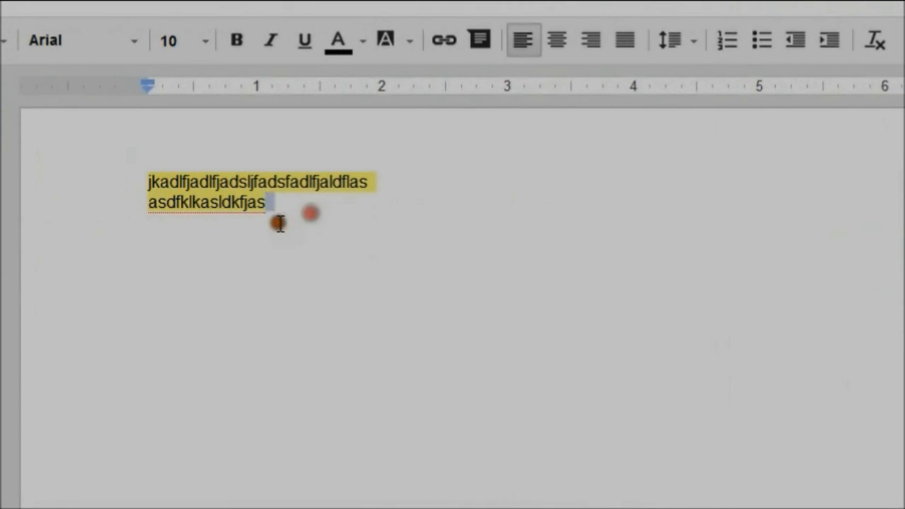
{"action": "left_click", "coordinate": [250, 225]}
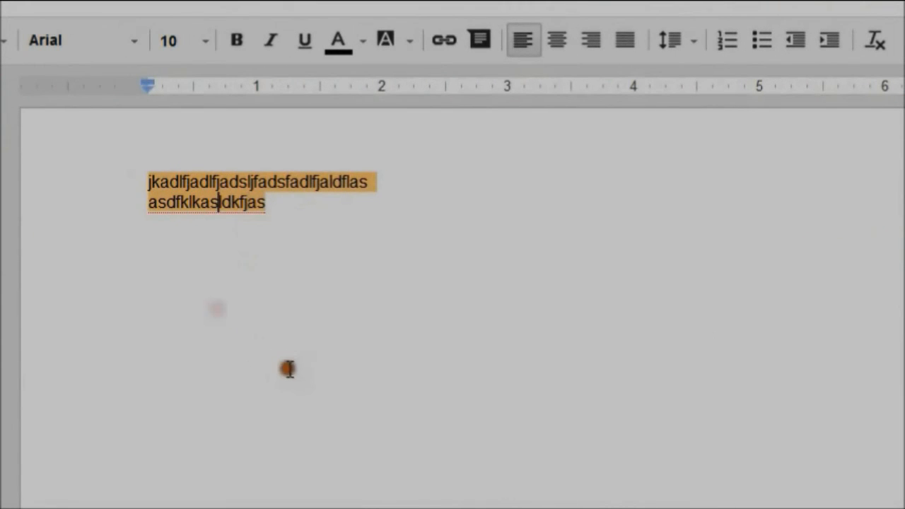
{"action": "left_click", "coordinate": [314, 268]}
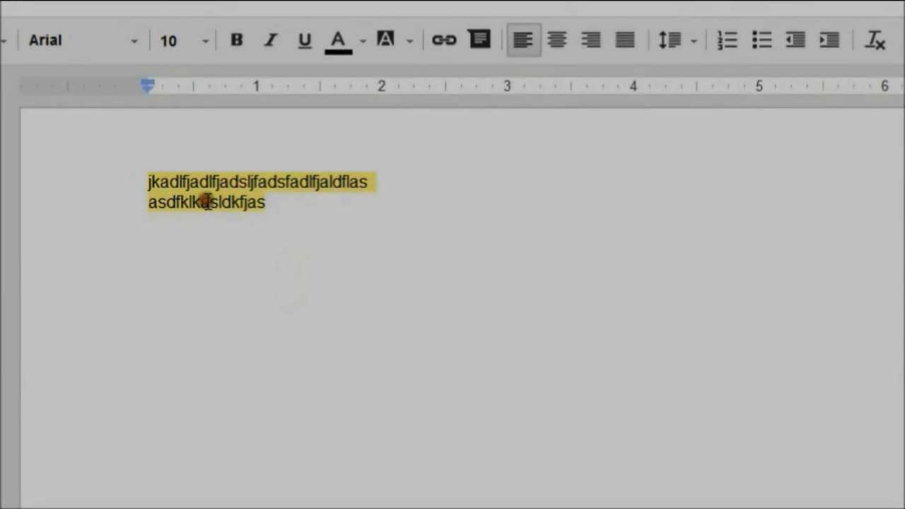
{"action": "left_click", "coordinate": [201, 182]}
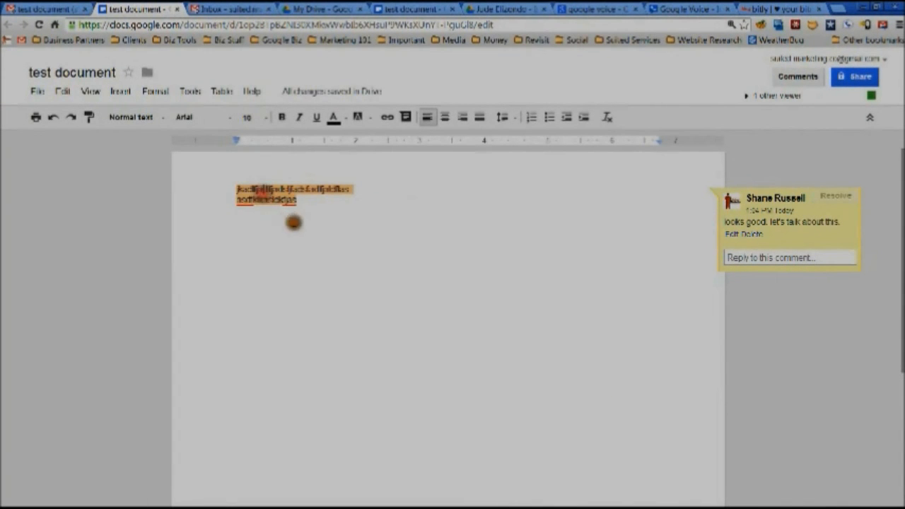
Reopen the comment card, then show the panel listing the 1 other viewer
{"action": "left_click", "coordinate": [297, 224]}
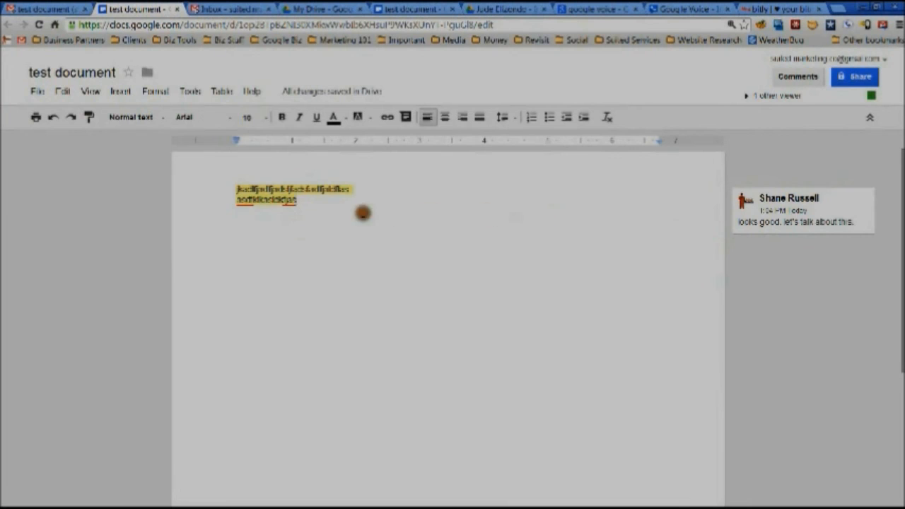
{"action": "left_click", "coordinate": [273, 199]}
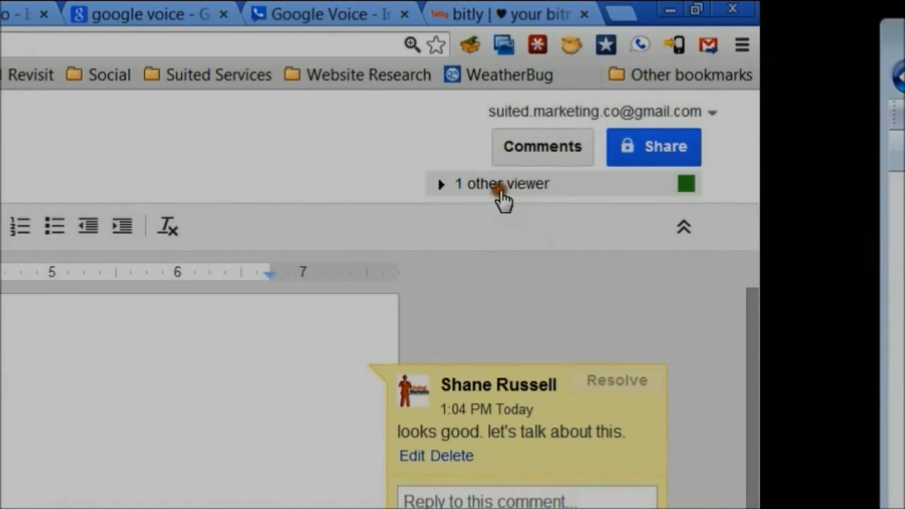
{"action": "left_click", "coordinate": [670, 184]}
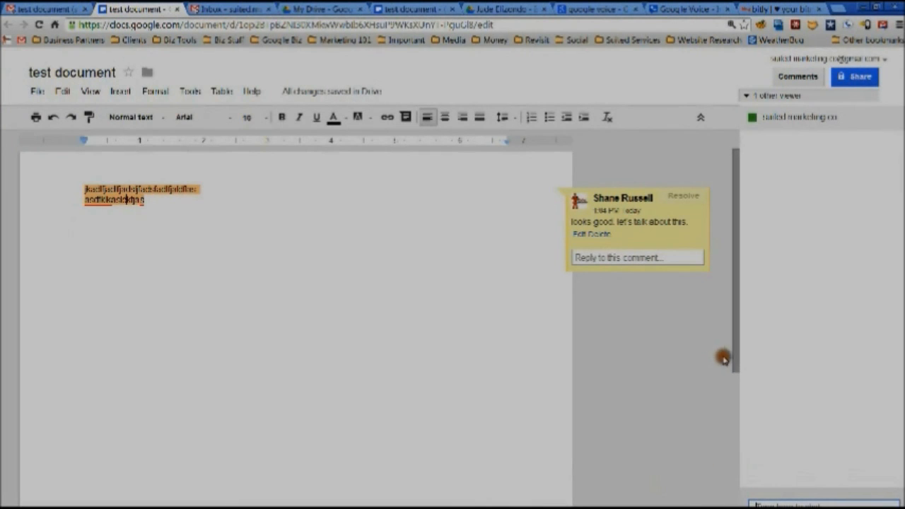
{"action": "right_click", "coordinate": [746, 507]}
{"action": "left_click", "coordinate": [663, 470]}
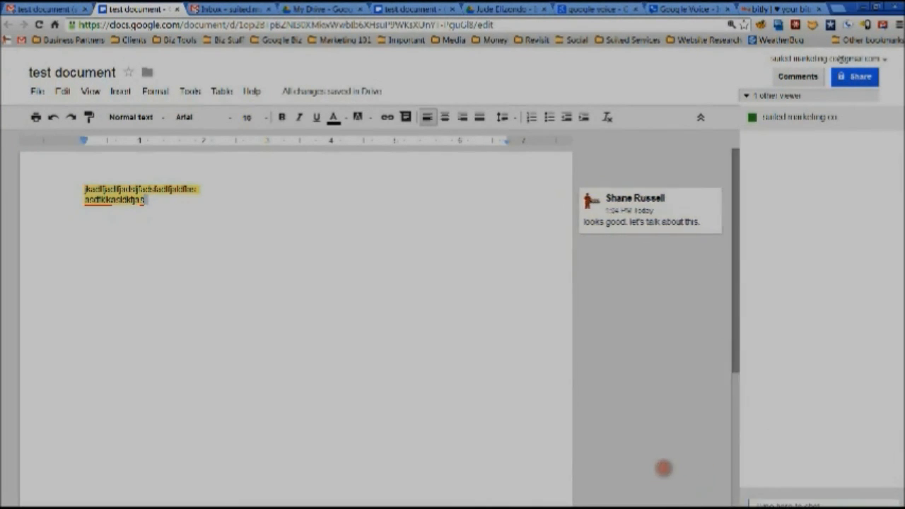
Zoom in and send 'hey how are you doing?' in the document chat
{"action": "key", "text": "ctrl+plus"}
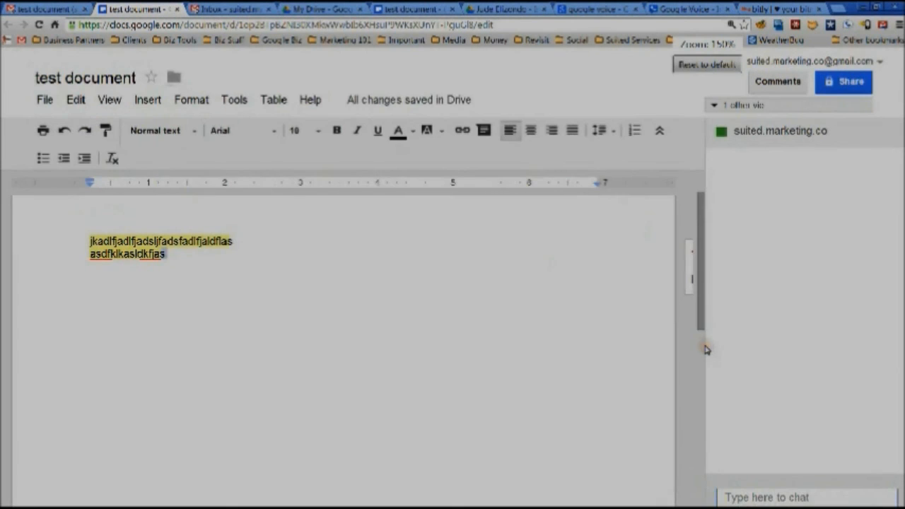
{"action": "key", "text": "ctrl+plus"}
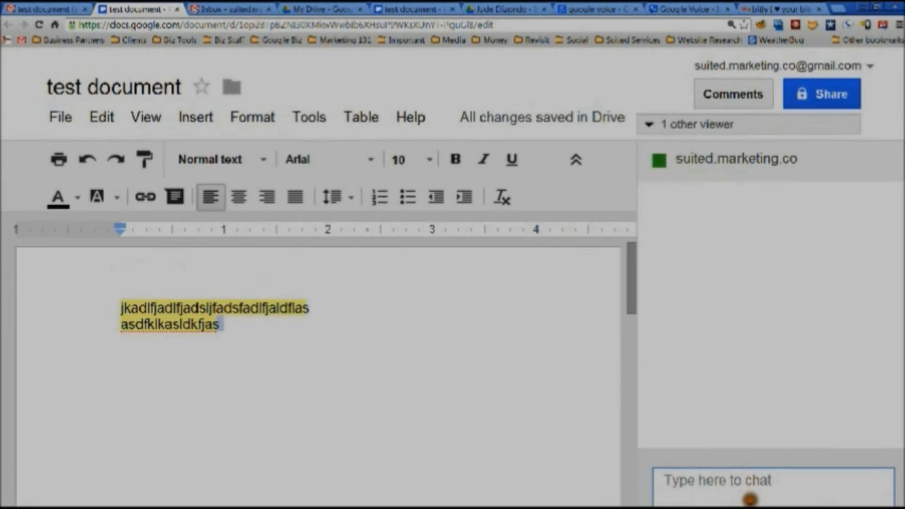
{"action": "left_click", "coordinate": [756, 494]}
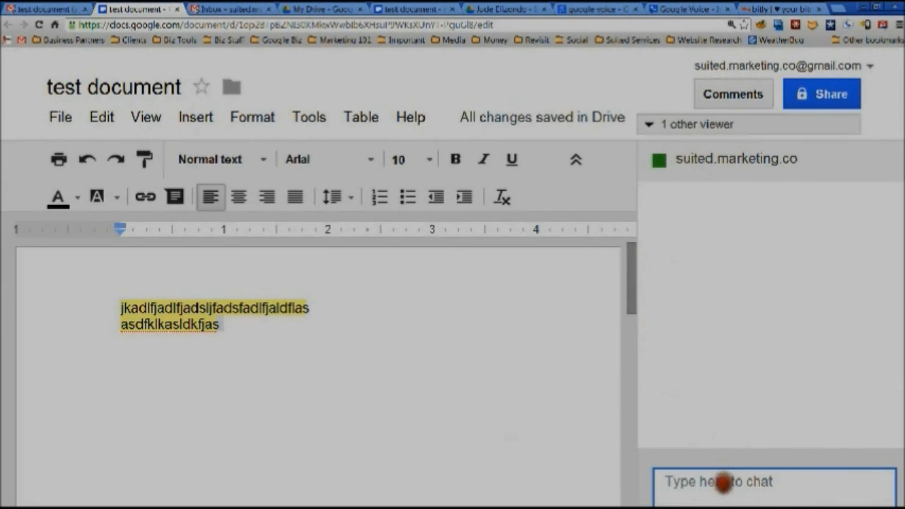
{"action": "type", "text": "hey how are y"}
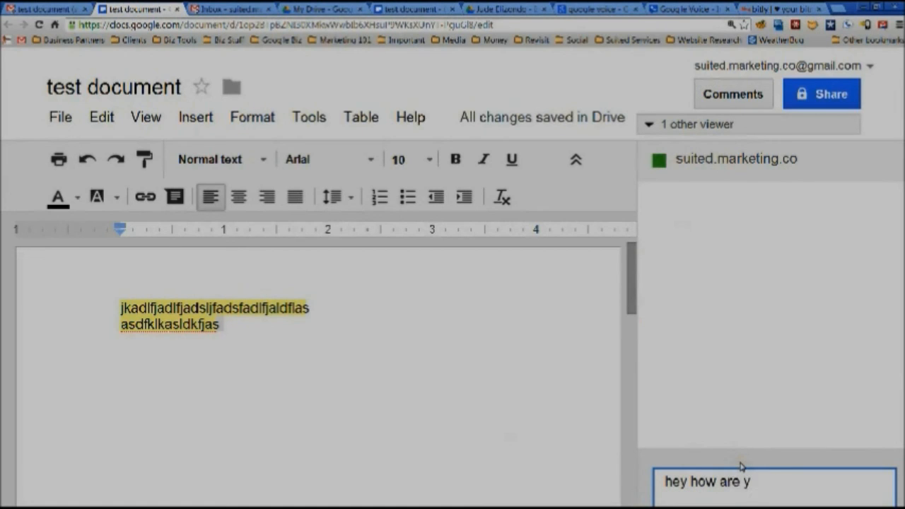
{"action": "key", "text": "Return"}
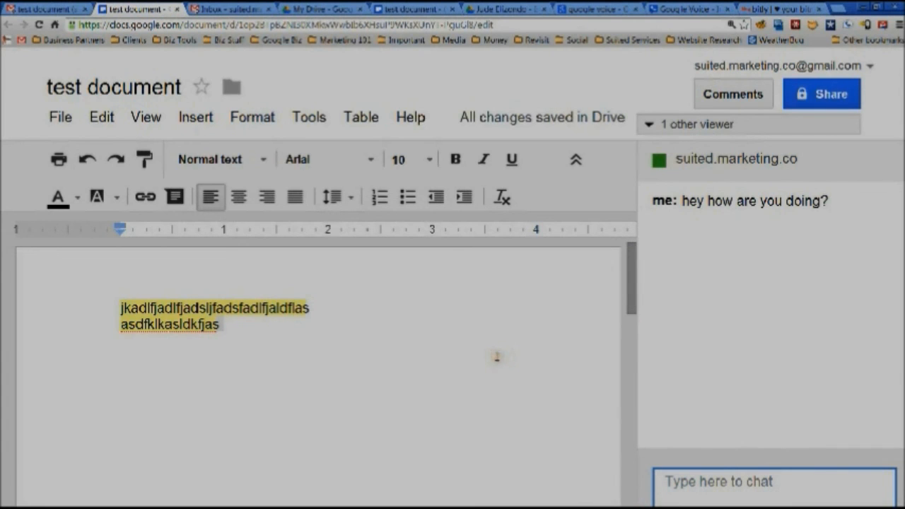
Restore the normal page zoom and return to the Gmail inbox
{"action": "key", "text": "ctrl+minus"}
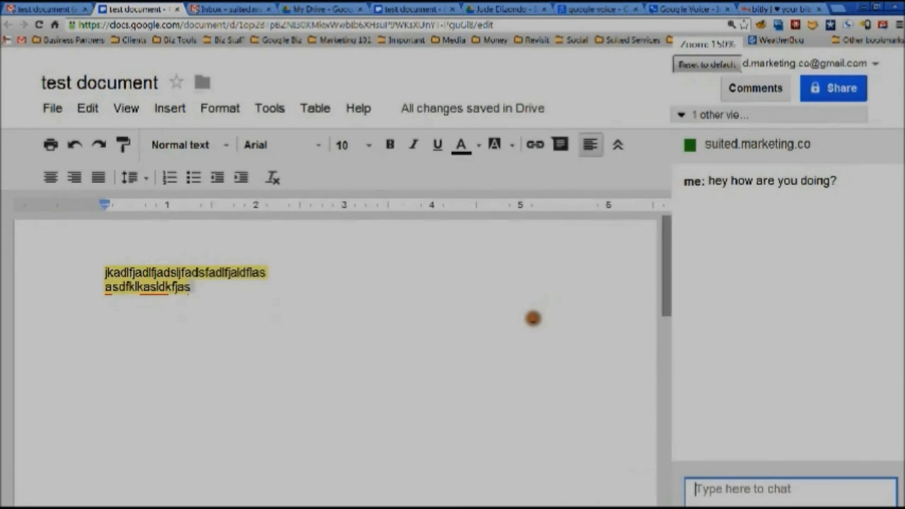
{"action": "key", "text": "ctrl+minus"}
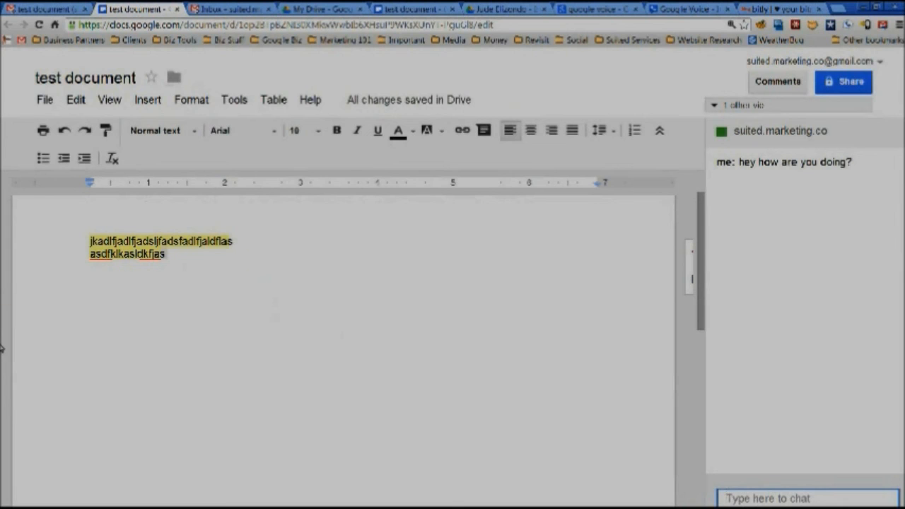
{"action": "key", "text": "ctrl+minus"}
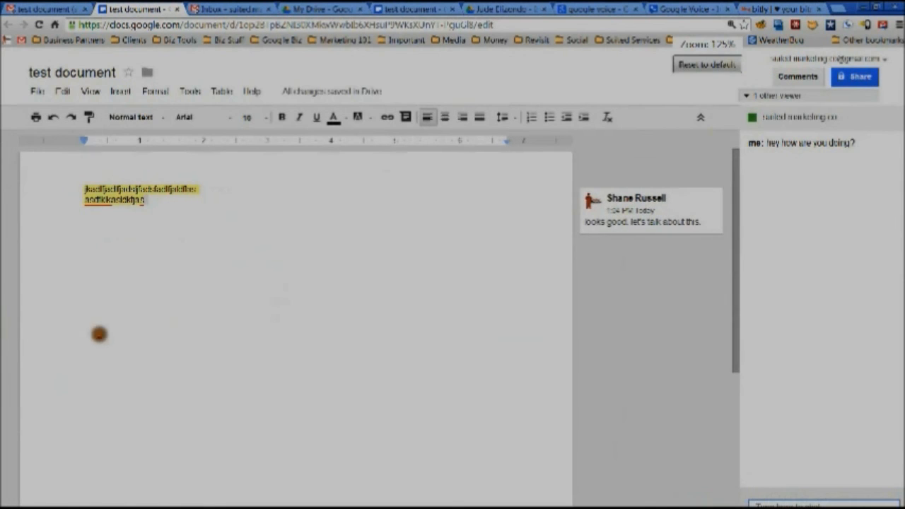
{"action": "left_click", "coordinate": [42, 8]}
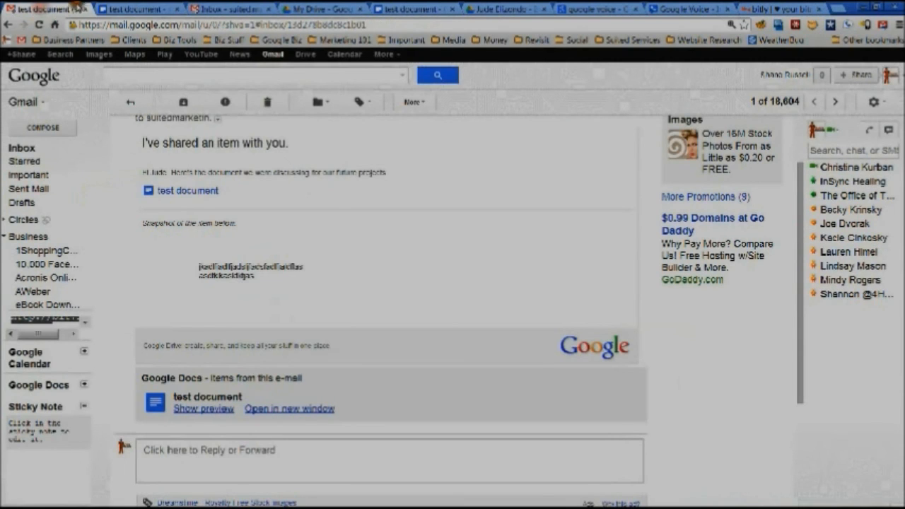
{"action": "left_click", "coordinate": [24, 146]}
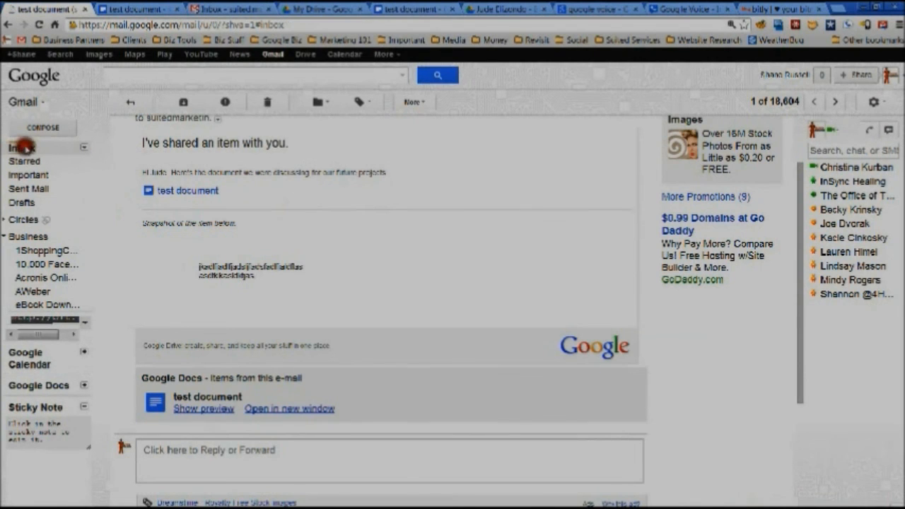